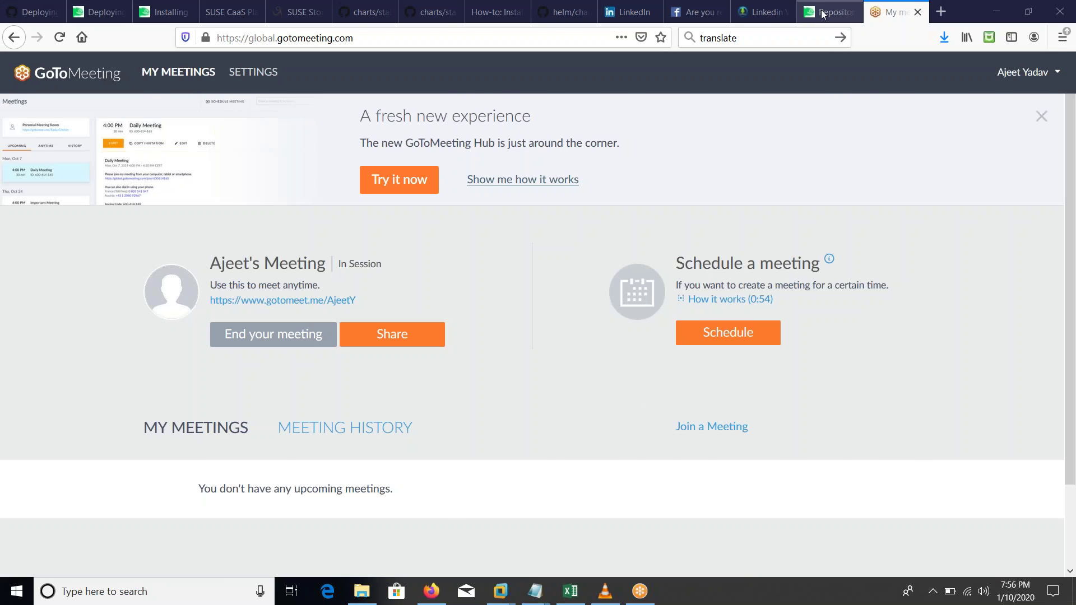
Step: Read the SUSE RMT guide's Overview and Customer Network diagram, highlighting 'updates and subscription'
{"action": "left_click", "coordinate": [824, 13]}
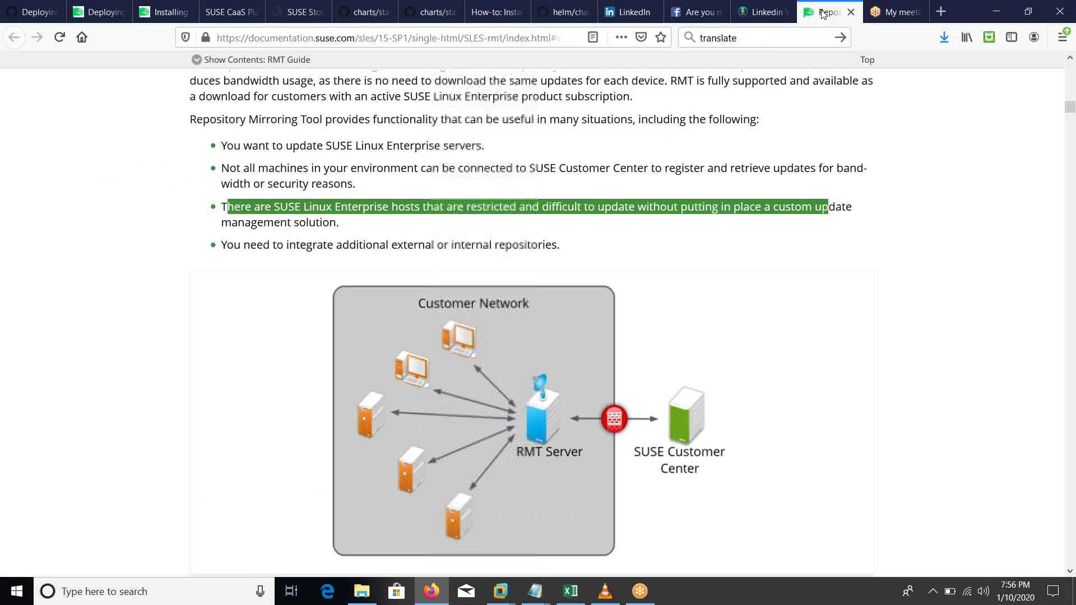
{"action": "left_click", "coordinate": [137, 365]}
{"action": "scroll", "coordinate": [137, 363], "scroll_direction": "up", "scroll_amount": 3}
{"action": "scroll", "coordinate": [136, 364], "scroll_direction": "up", "scroll_amount": 3}
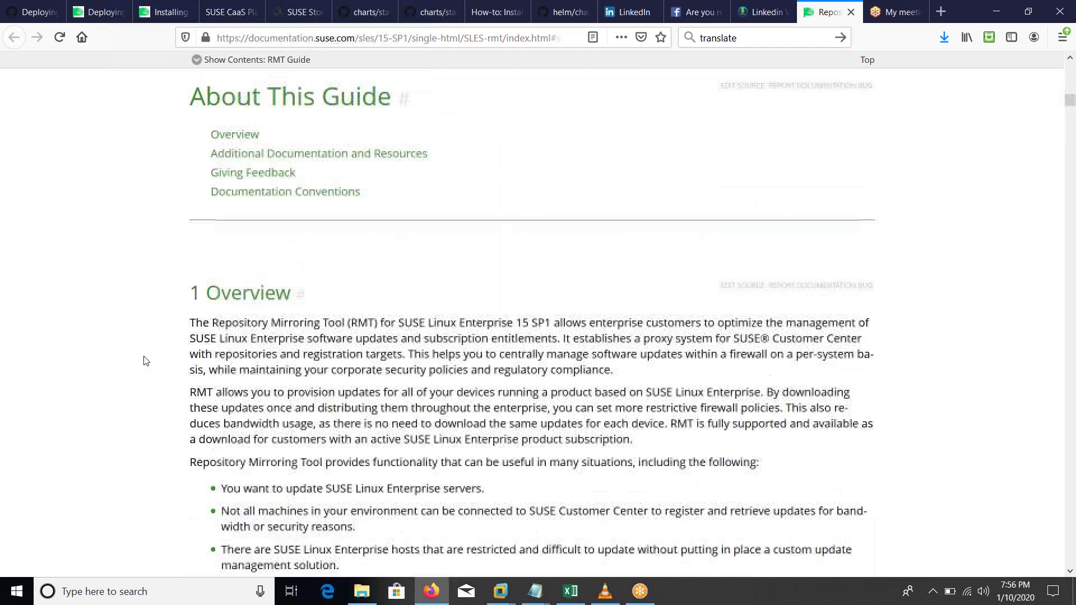
{"action": "scroll", "coordinate": [289, 320], "scroll_direction": "down", "scroll_amount": 3}
{"action": "scroll", "coordinate": [288, 321], "scroll_direction": "down", "scroll_amount": 3}
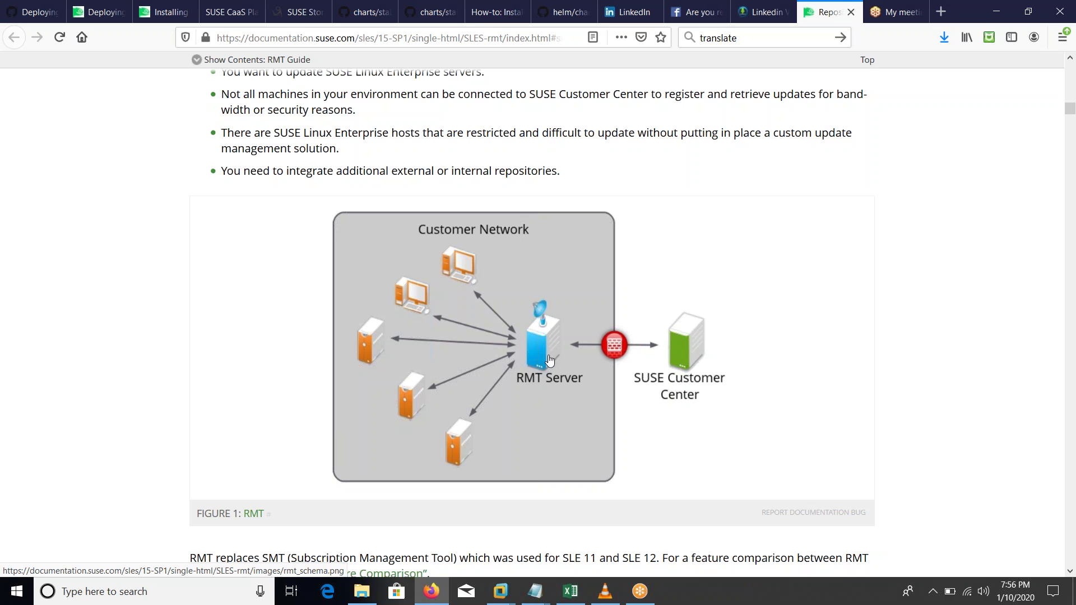
{"action": "scroll", "coordinate": [507, 412], "scroll_direction": "up", "scroll_amount": 6}
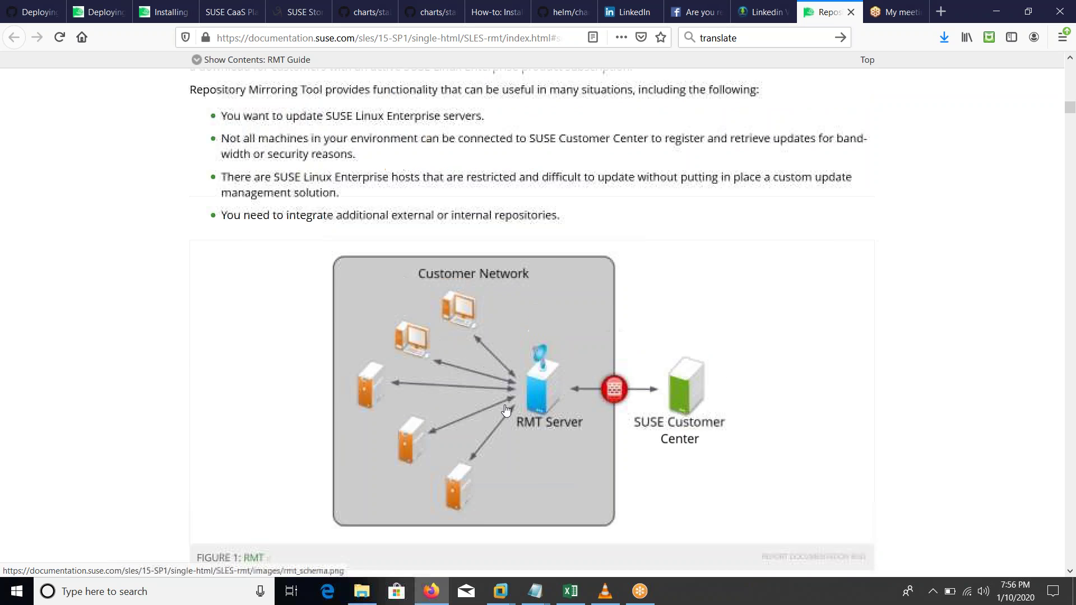
{"action": "scroll", "coordinate": [379, 309], "scroll_direction": "up", "scroll_amount": 2}
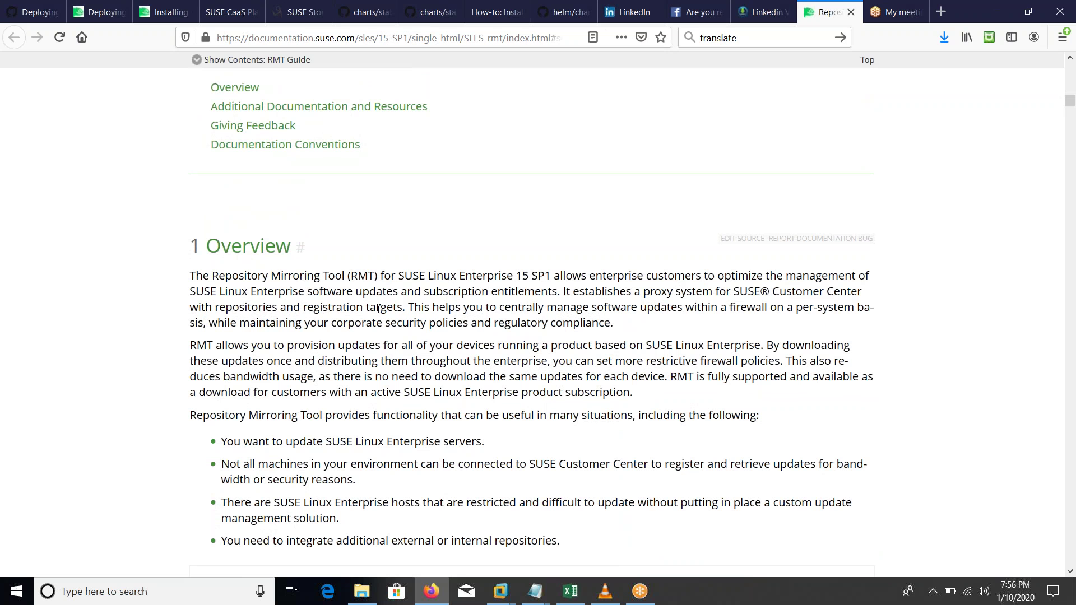
{"action": "left_click_drag", "start_coordinate": [353, 294], "coordinate": [491, 295]}
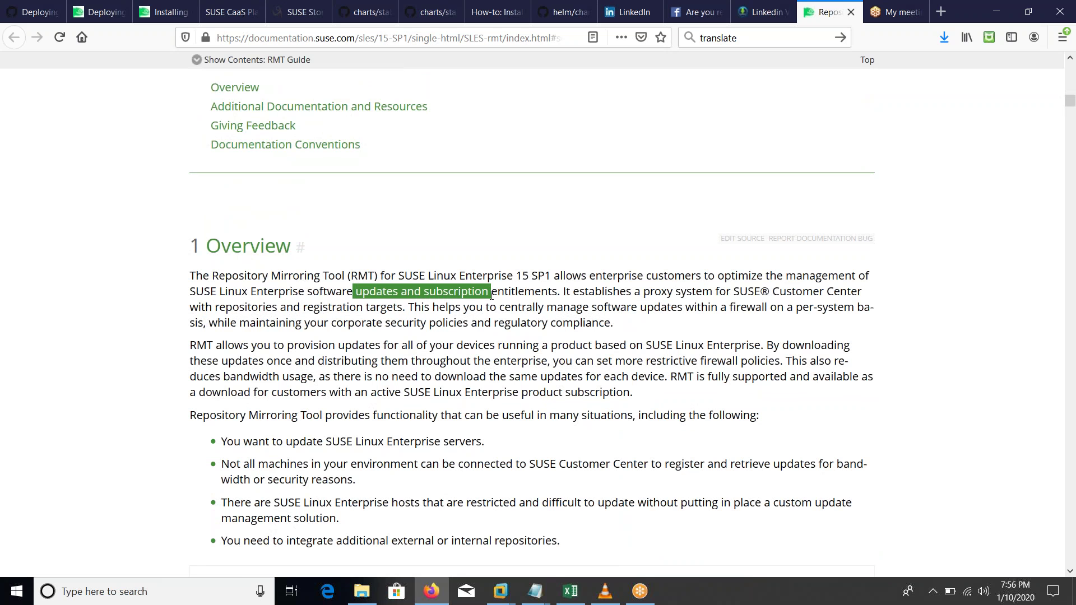
{"action": "scroll", "coordinate": [492, 302], "scroll_direction": "down", "scroll_amount": 4}
{"action": "scroll", "coordinate": [480, 291], "scroll_direction": "down", "scroll_amount": 4}
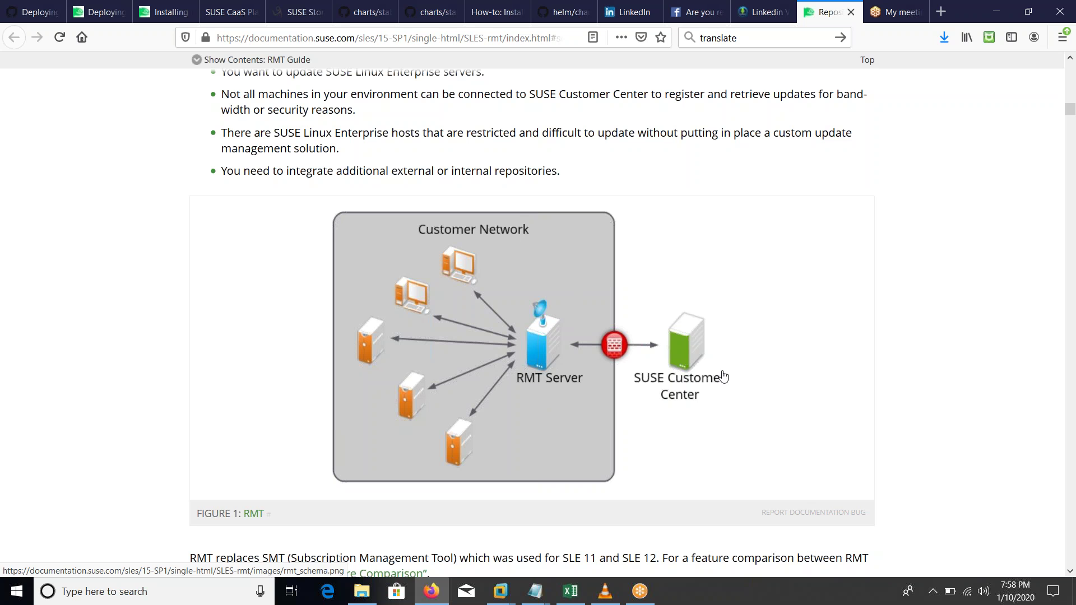
Step: Unlock the MGMT VM with the root password to reveal its rmt-cli product list
{"action": "left_click", "coordinate": [996, 12]}
{"action": "key", "text": "Return"}
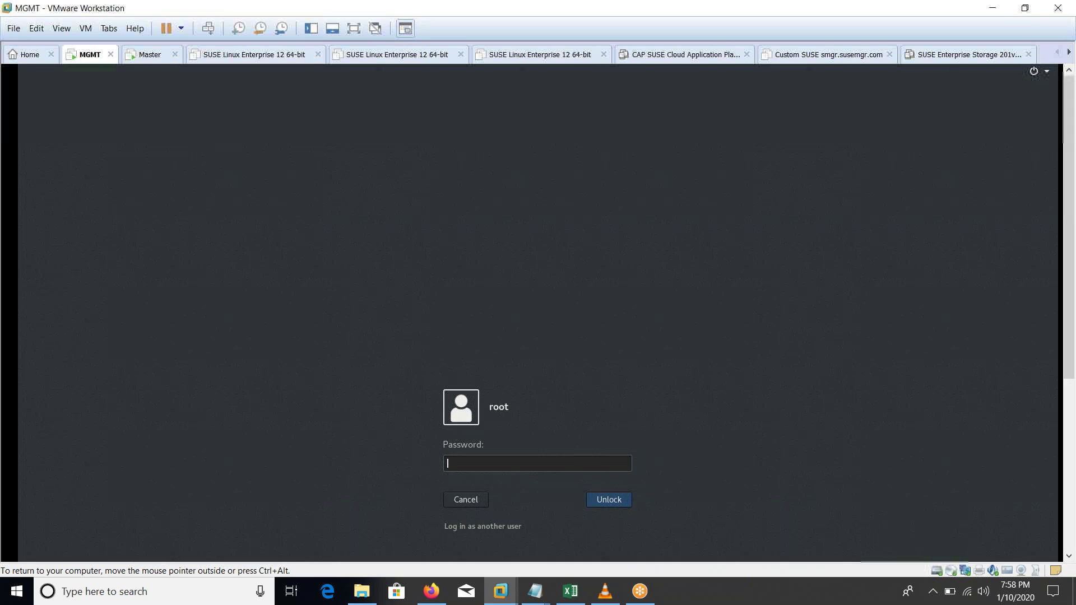
{"action": "left_click", "coordinate": [312, 28]}
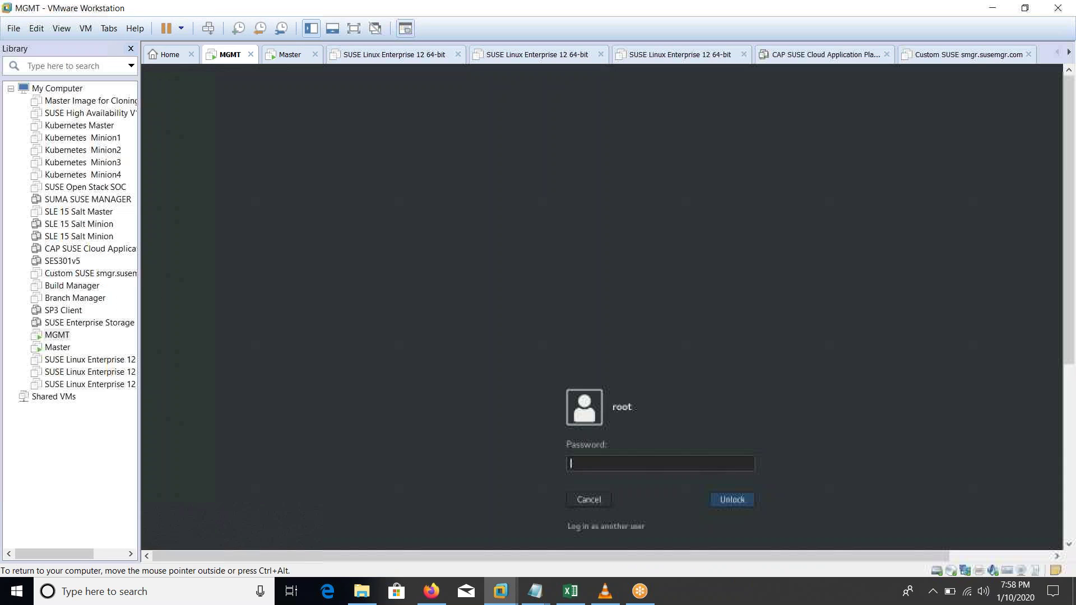
{"action": "left_click", "coordinate": [53, 338]}
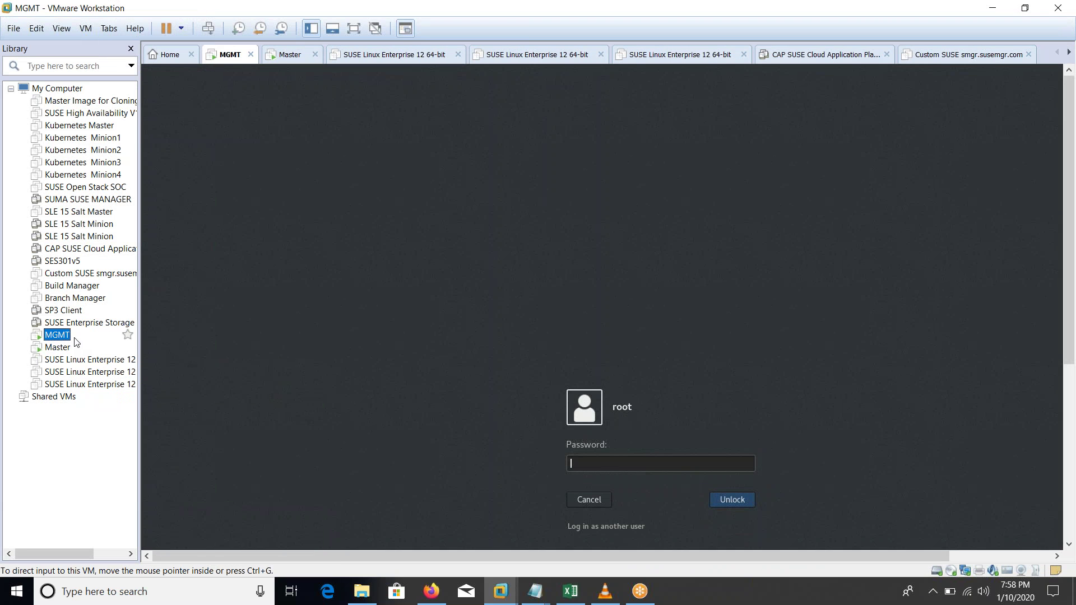
{"action": "left_click", "coordinate": [57, 348]}
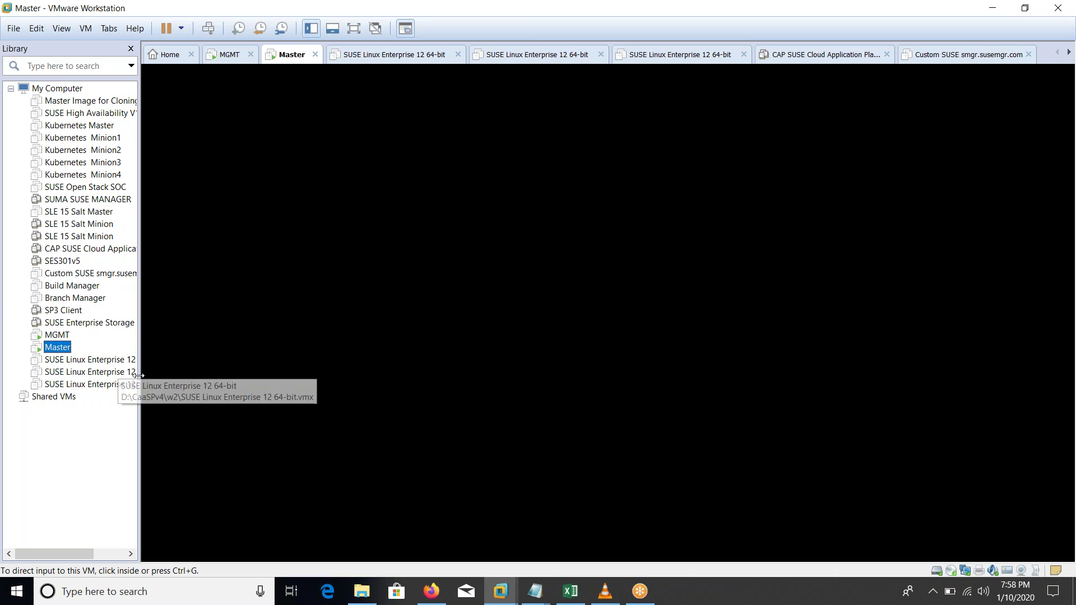
{"action": "left_click", "coordinate": [126, 335]}
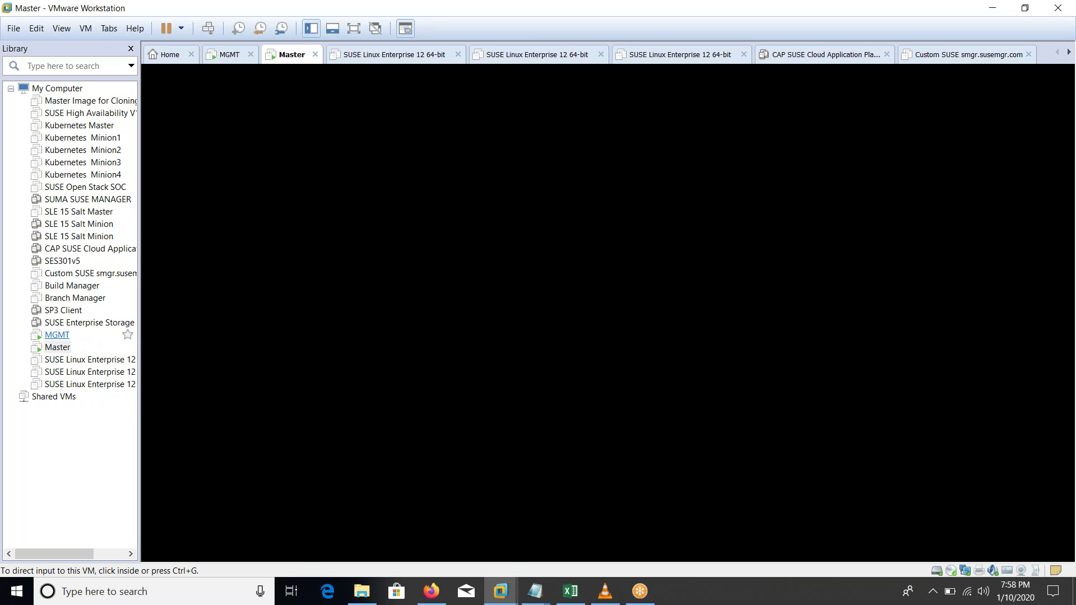
{"action": "left_click", "coordinate": [646, 464]}
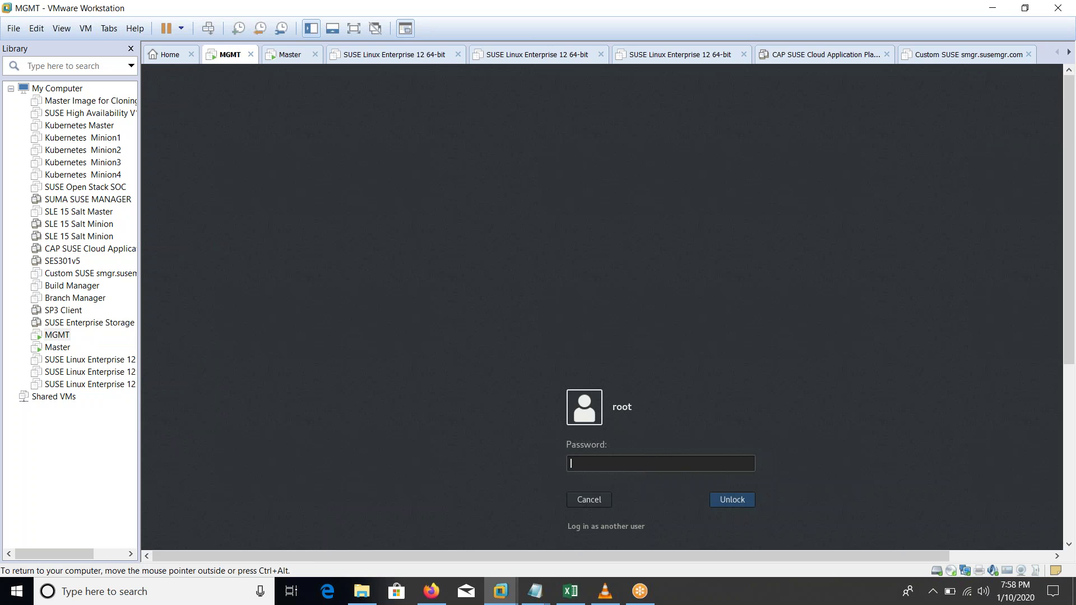
{"action": "key", "text": "Return"}
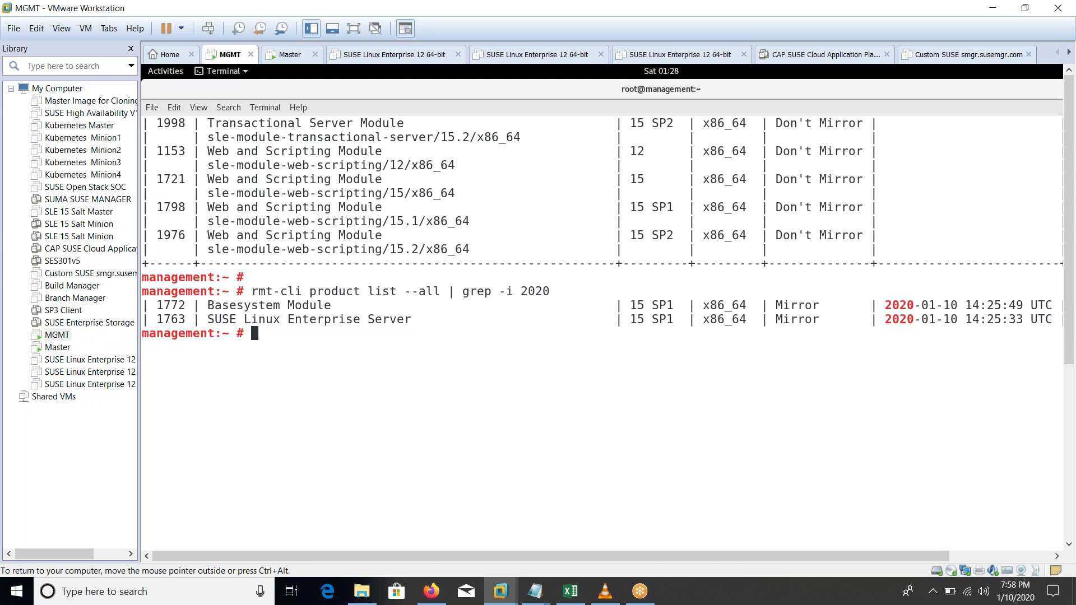
{"action": "key", "text": "alt+Tab"}
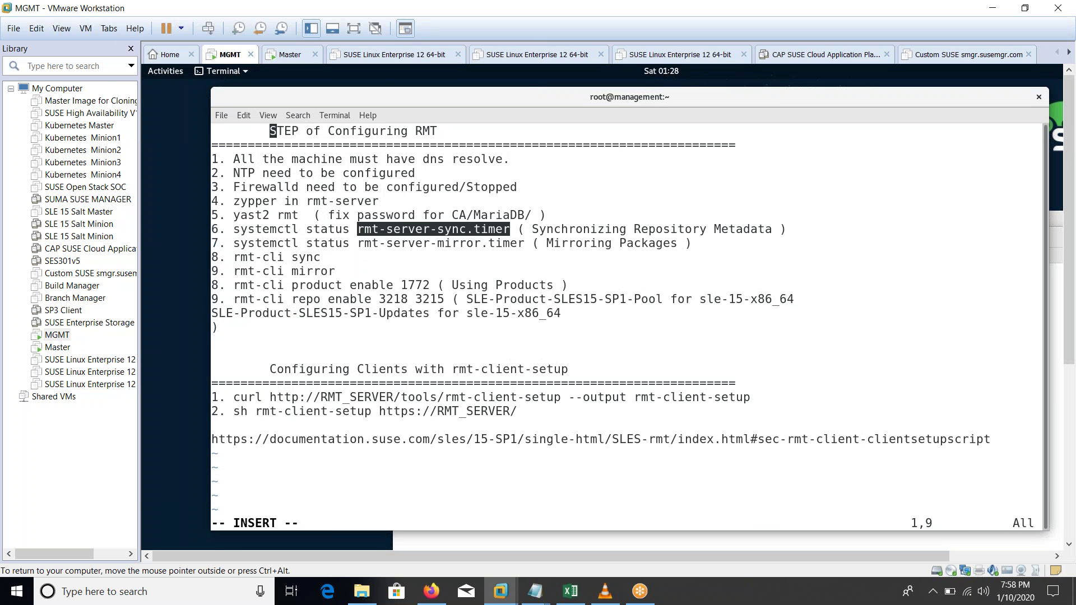
{"action": "left_click_drag", "start_coordinate": [234, 159], "coordinate": [414, 160]}
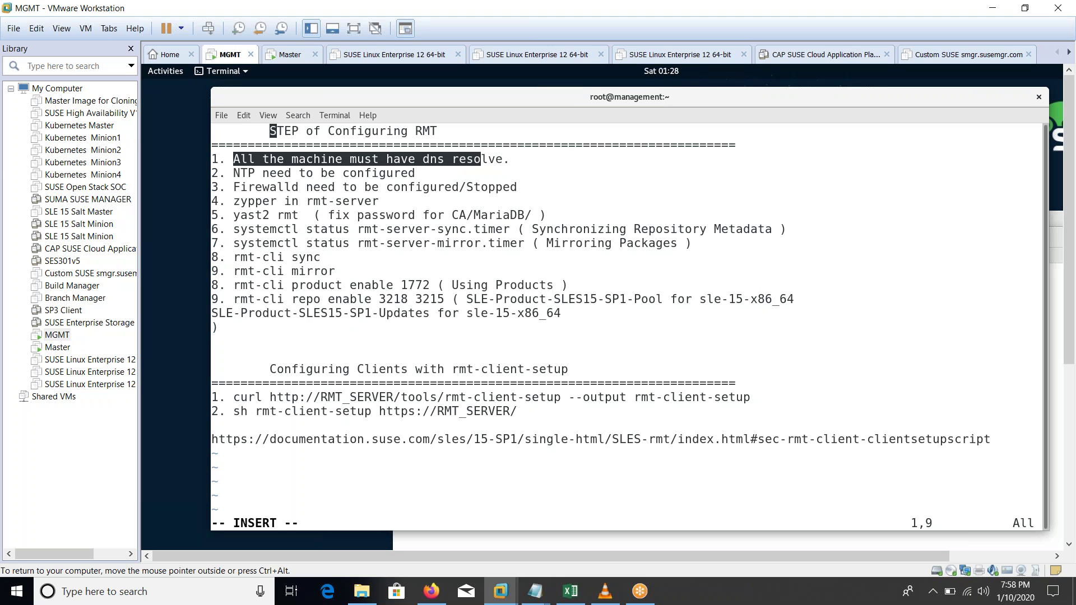
{"action": "left_click_drag", "start_coordinate": [415, 159], "coordinate": [497, 159]}
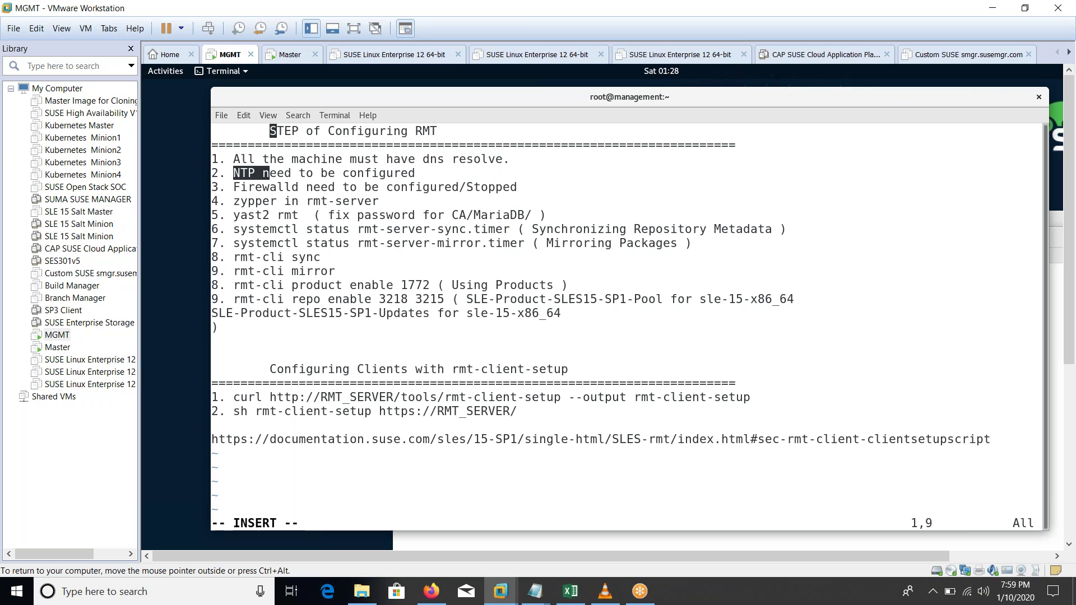
{"action": "left_click_drag", "start_coordinate": [233, 173], "coordinate": [416, 173]}
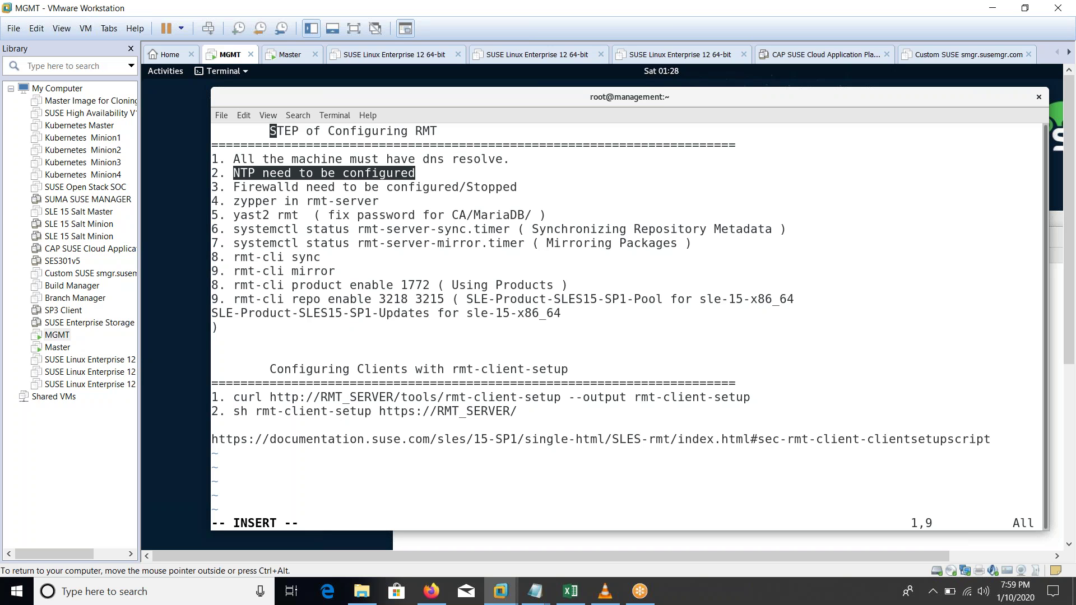
{"action": "left_click", "coordinate": [416, 172]}
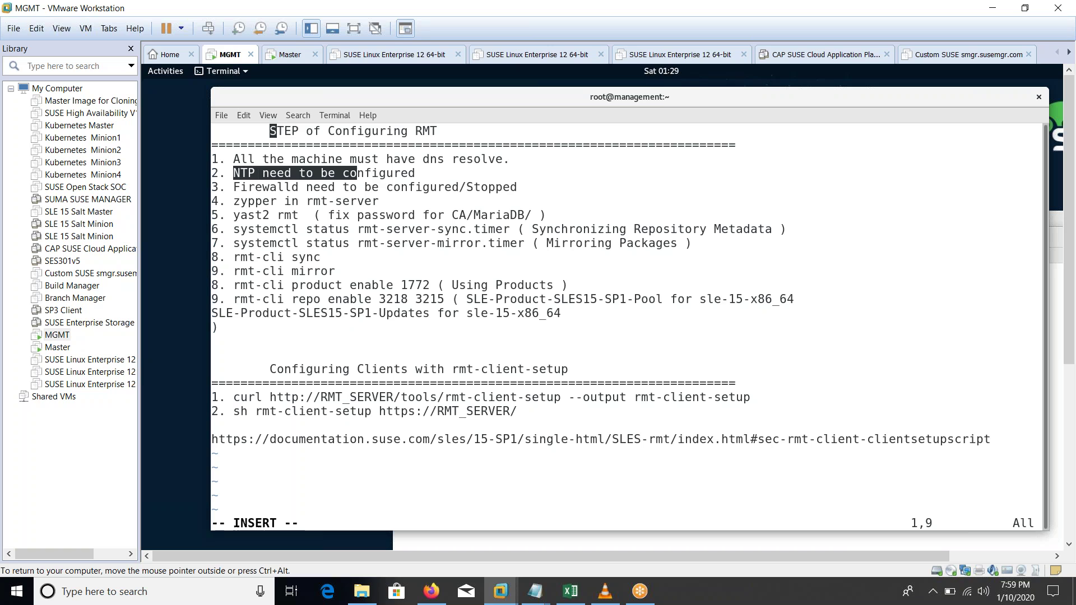
{"action": "left_click_drag", "start_coordinate": [233, 187], "coordinate": [334, 187]}
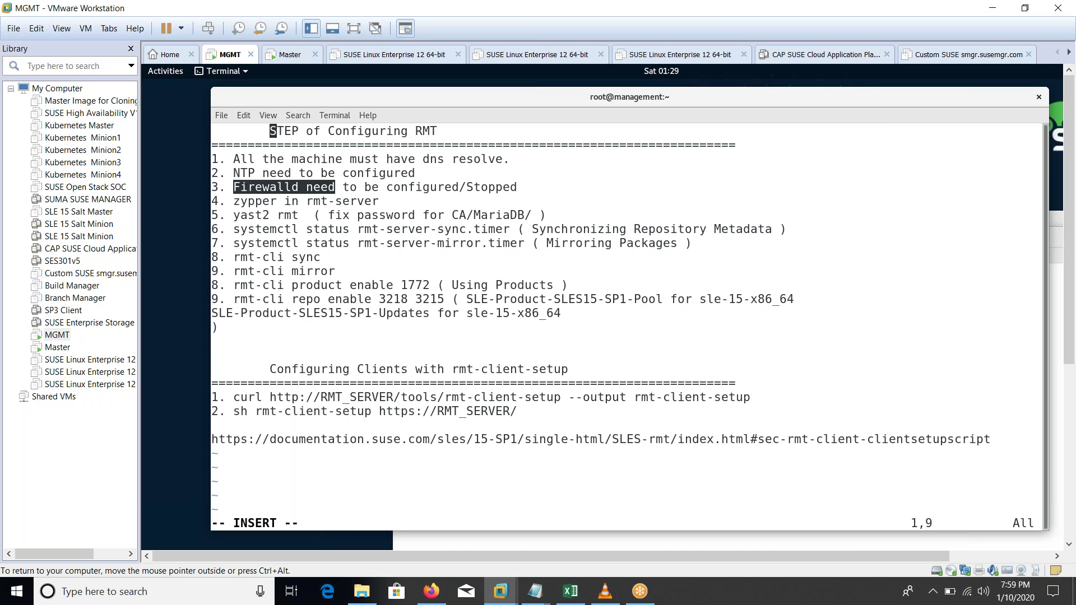
{"action": "left_click_drag", "start_coordinate": [466, 187], "coordinate": [518, 187]}
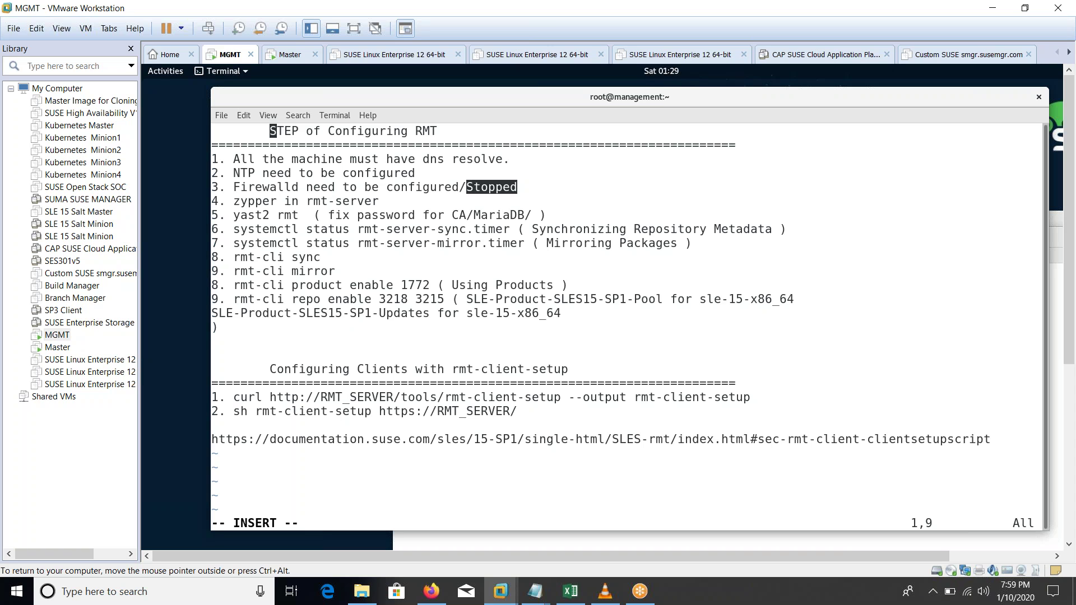
{"action": "left_click_drag", "start_coordinate": [400, 187], "coordinate": [460, 186]}
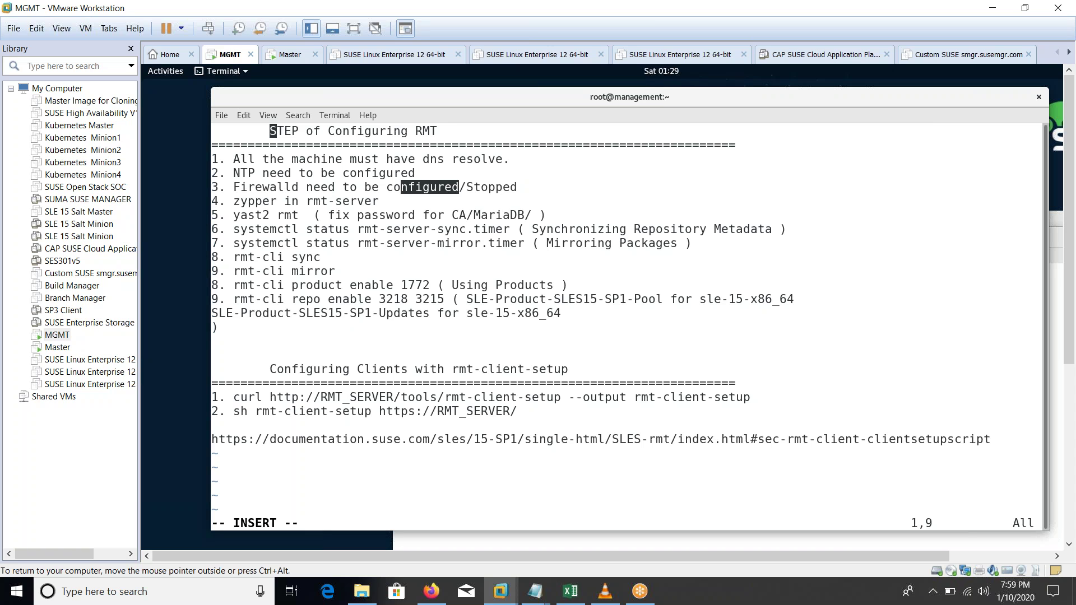
{"action": "left_click_drag", "start_coordinate": [233, 201], "coordinate": [372, 201]}
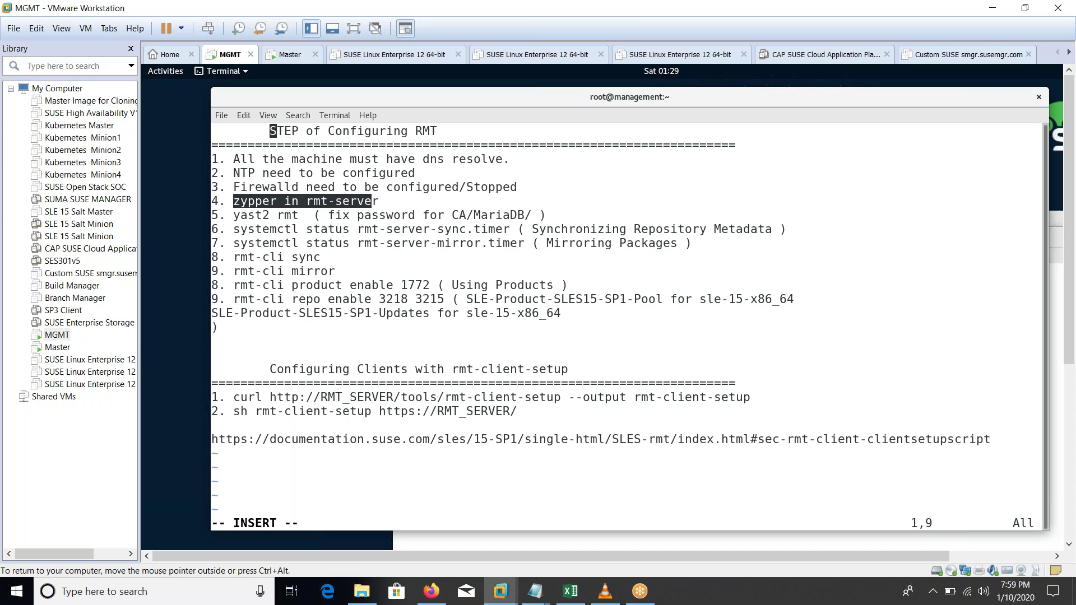
{"action": "left_click_drag", "start_coordinate": [233, 216], "coordinate": [298, 215]}
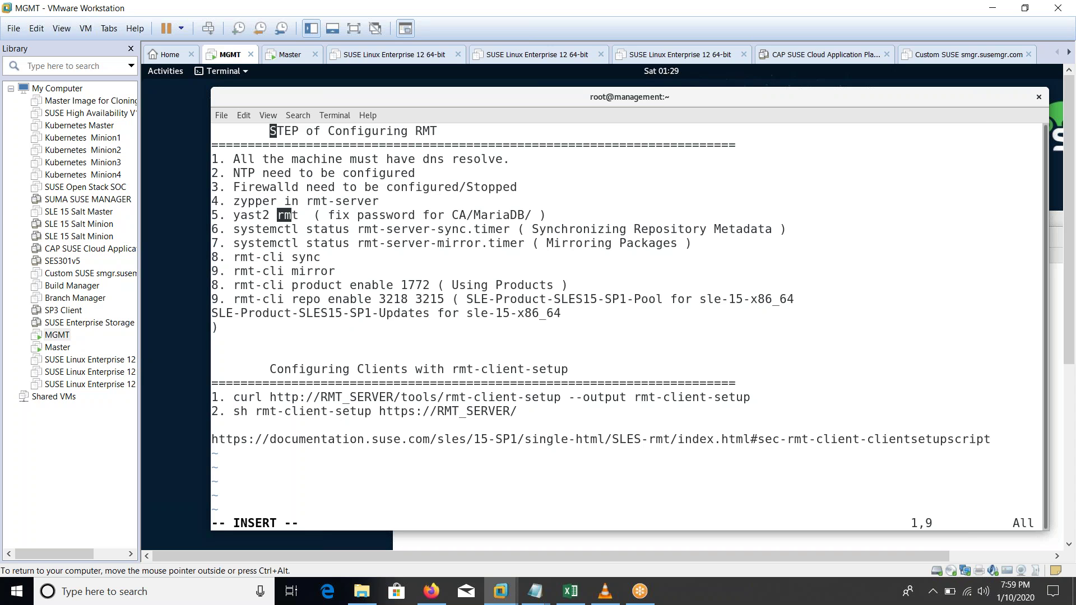
{"action": "left_click_drag", "start_coordinate": [233, 215], "coordinate": [298, 215]}
{"action": "mouse_move", "coordinate": [262, 228]}
{"action": "left_mouse_down"}
{"action": "mouse_move", "coordinate": [437, 244]}
{"action": "mouse_move", "coordinate": [503, 229]}
{"action": "left_mouse_up"}
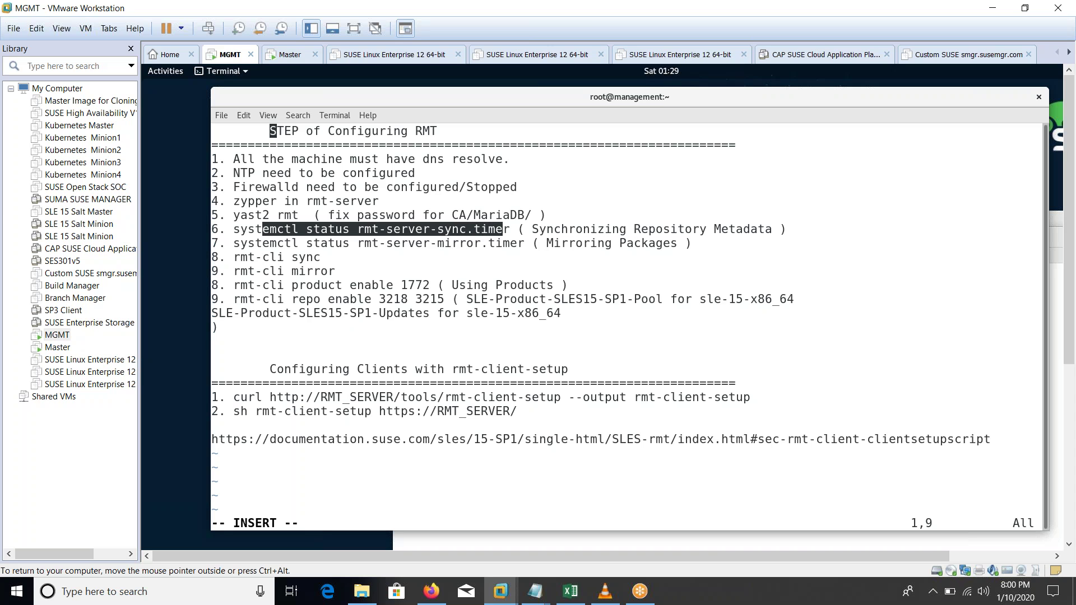
{"action": "left_click_drag", "start_coordinate": [531, 229], "coordinate": [750, 229]}
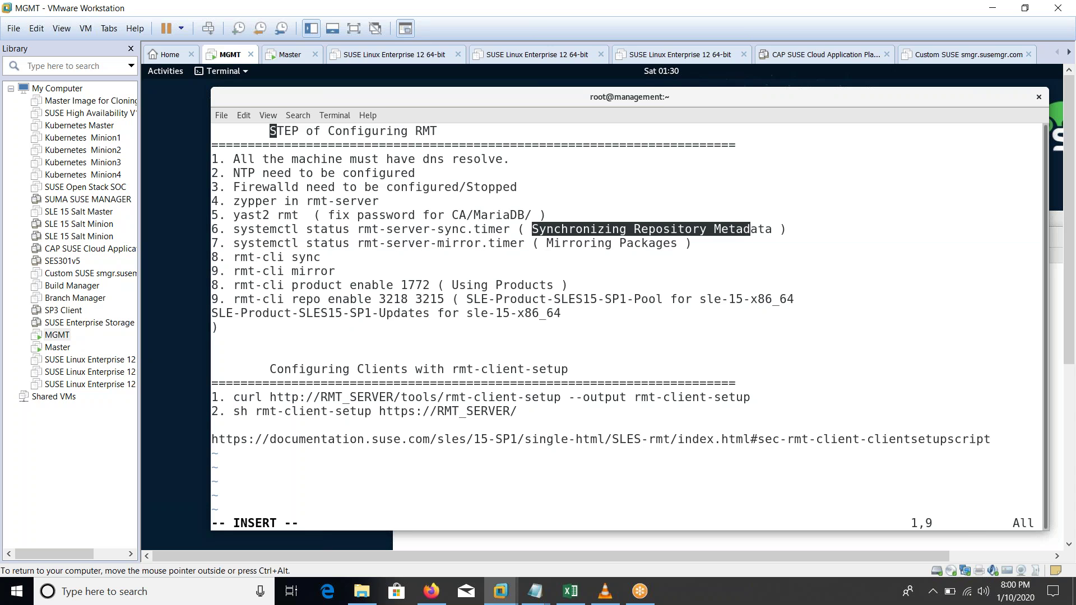
{"action": "left_click_drag", "start_coordinate": [254, 243], "coordinate": [656, 244]}
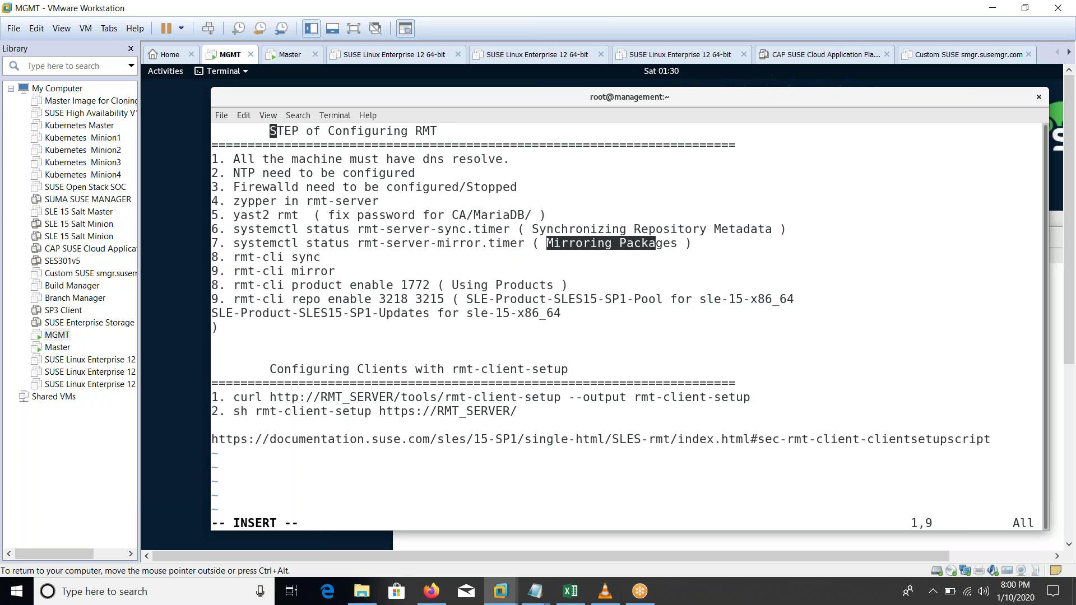
{"action": "left_click", "coordinate": [656, 243]}
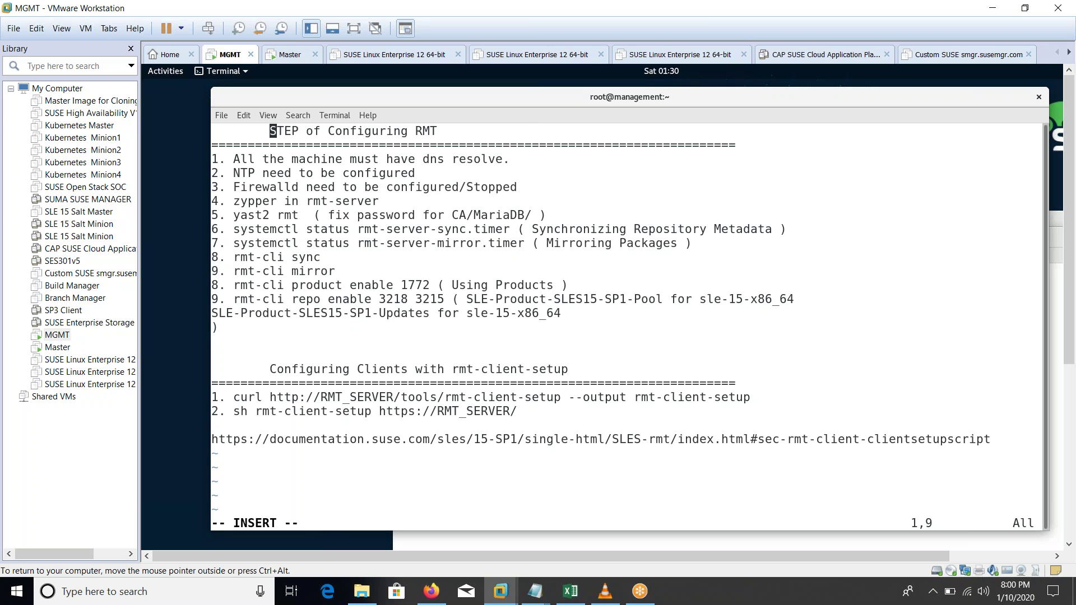
{"action": "left_click_drag", "start_coordinate": [233, 257], "coordinate": [321, 258]}
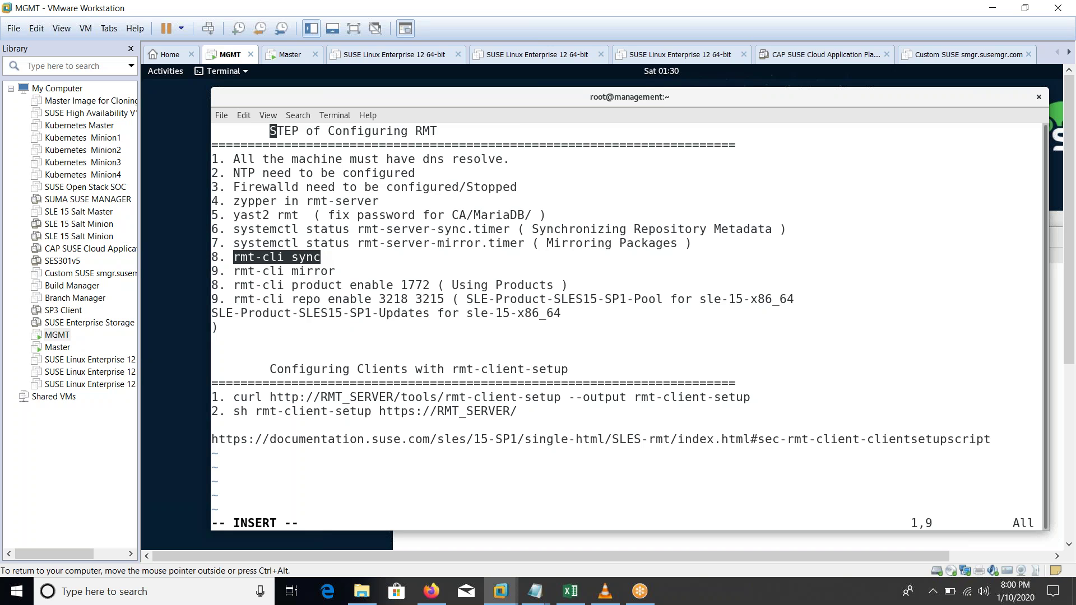
{"action": "left_click_drag", "start_coordinate": [263, 285], "coordinate": [437, 285]}
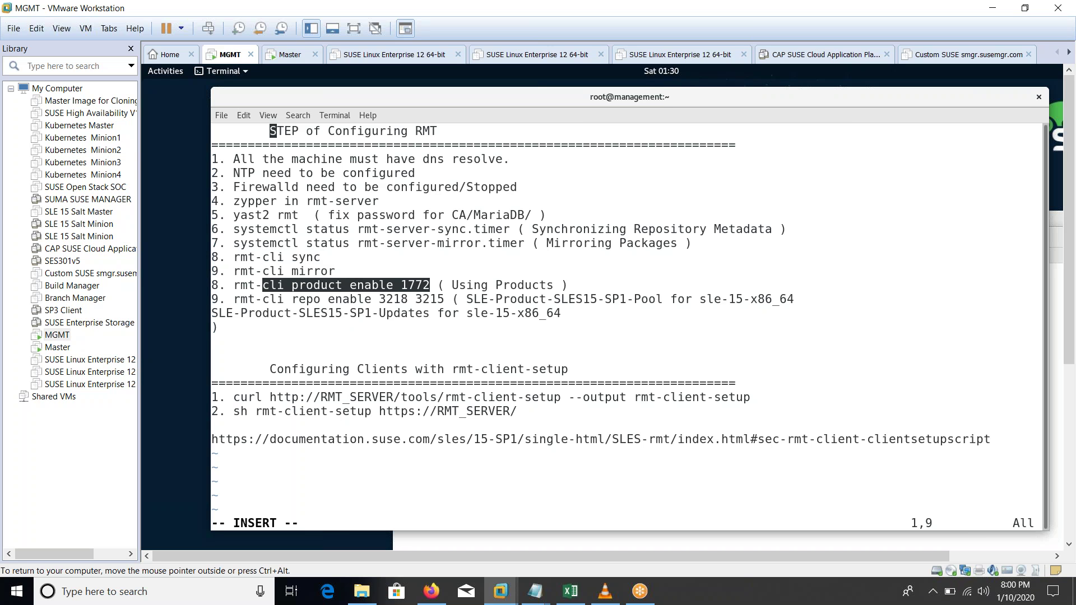
{"action": "left_click", "coordinate": [438, 285]}
{"action": "left_click_drag", "start_coordinate": [264, 285], "coordinate": [416, 285]}
{"action": "left_click_drag", "start_coordinate": [254, 271], "coordinate": [353, 271]}
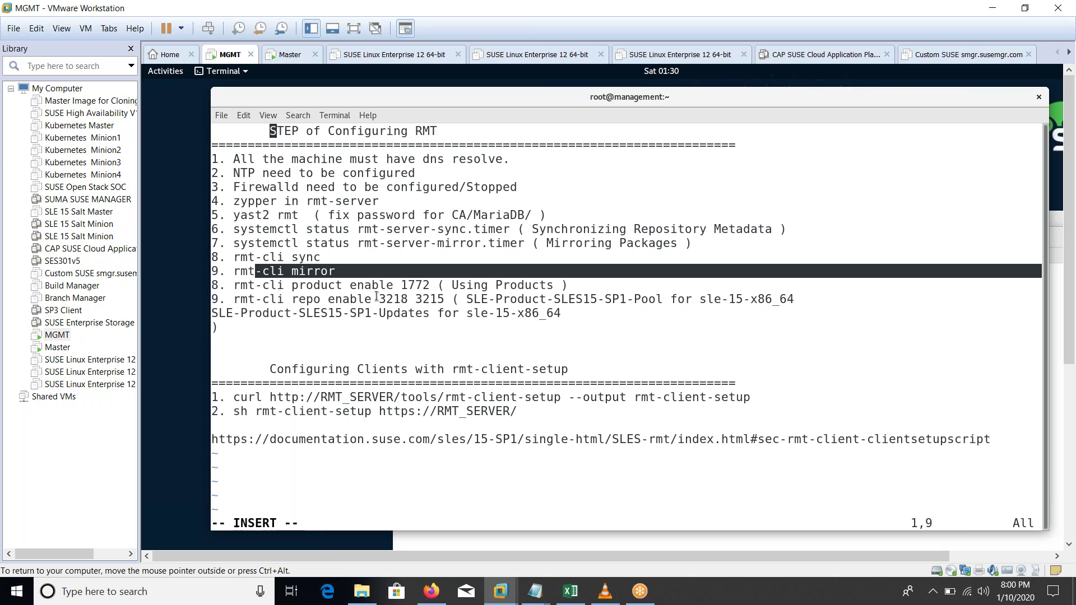
{"action": "mouse_move", "coordinate": [211, 159]}
{"action": "left_mouse_down"}
{"action": "mouse_move", "coordinate": [336, 272]}
{"action": "mouse_move", "coordinate": [572, 313]}
{"action": "left_mouse_up"}
{"action": "left_click", "coordinate": [572, 314]}
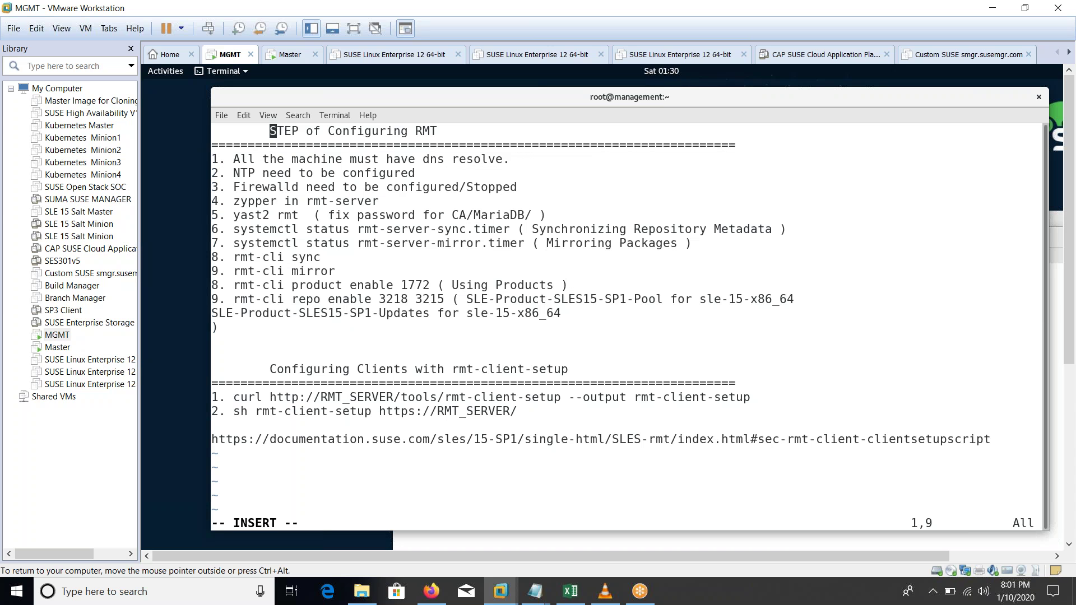
{"action": "left_click_drag", "start_coordinate": [234, 300], "coordinate": [590, 314]}
{"action": "left_click_drag", "start_coordinate": [212, 397], "coordinate": [517, 411]}
{"action": "left_click_drag", "start_coordinate": [212, 397], "coordinate": [743, 398]}
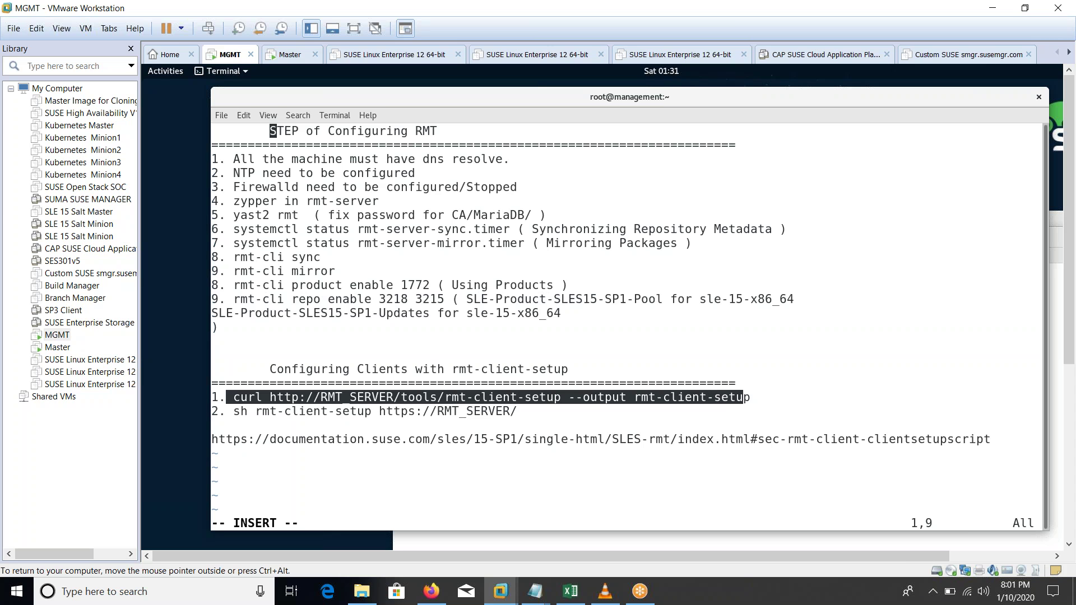
{"action": "left_click_drag", "start_coordinate": [211, 214], "coordinate": [296, 229]}
{"action": "right_click", "coordinate": [412, 227]}
Step: Launch yast2 rmt from a new terminal on the management VM
{"action": "left_click", "coordinate": [450, 236]}
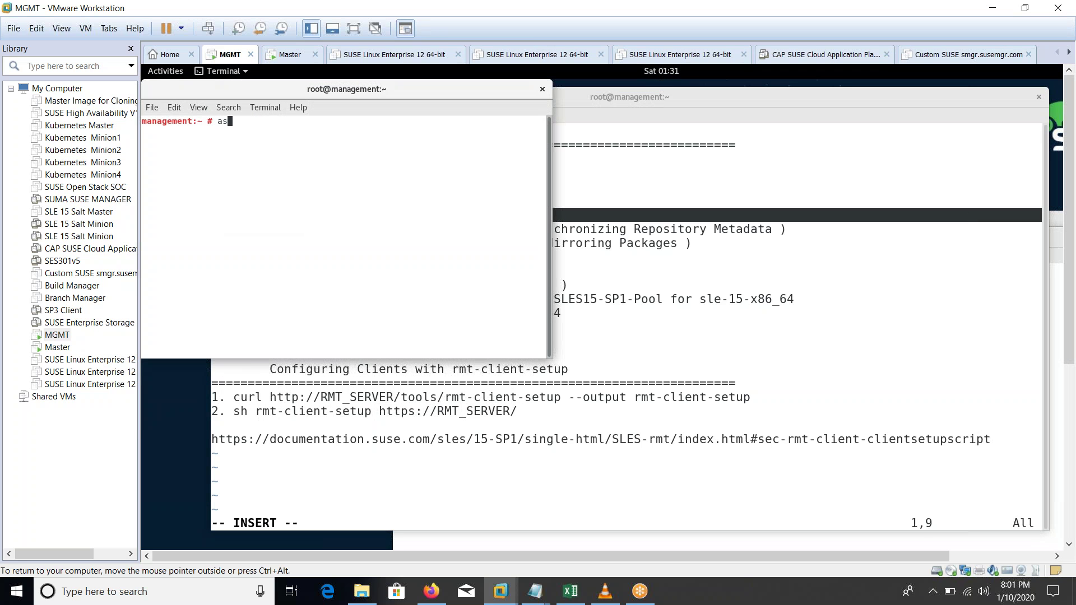
{"action": "type", "text": "yast2 "}
{"action": "type", "text": "rmt"}
{"action": "key", "text": "Return"}
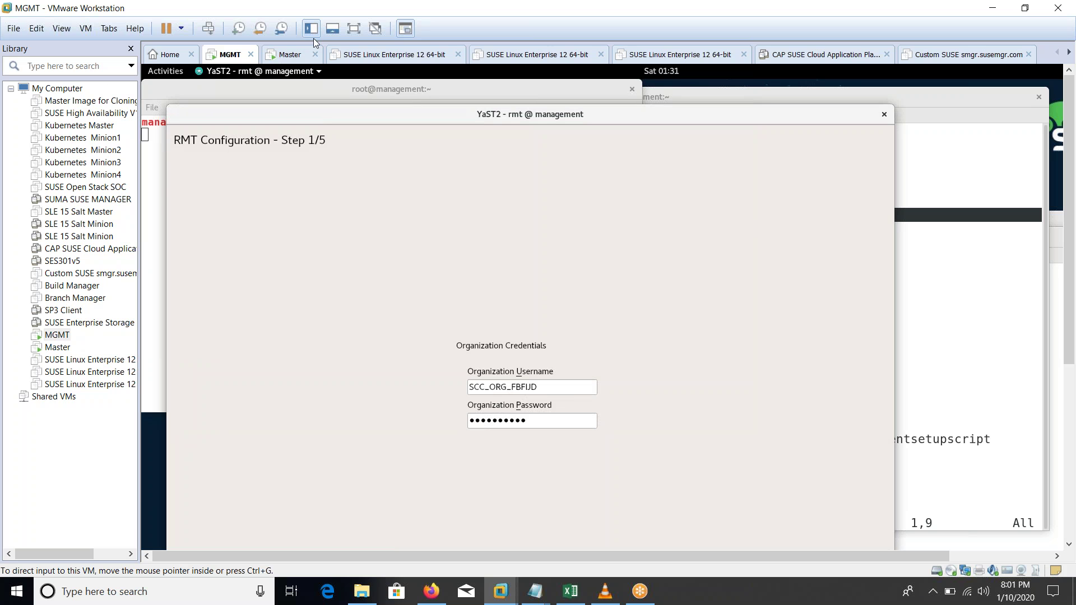
Step: Accept the organization credentials and the database, SSL and firewall notices, then finish the wizard
{"action": "left_click", "coordinate": [351, 31]}
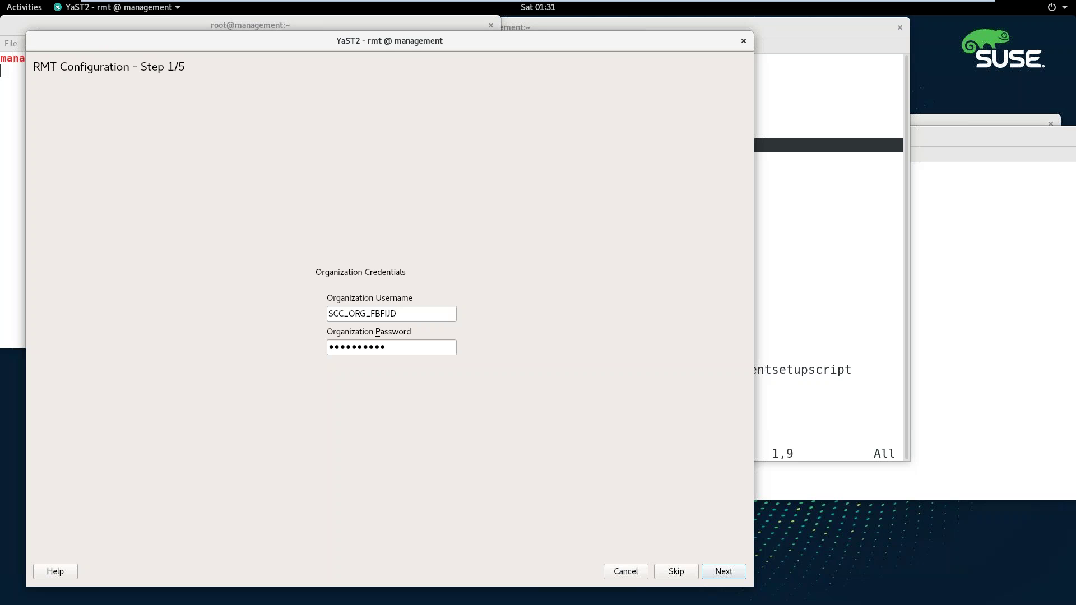
{"action": "key", "text": "Return"}
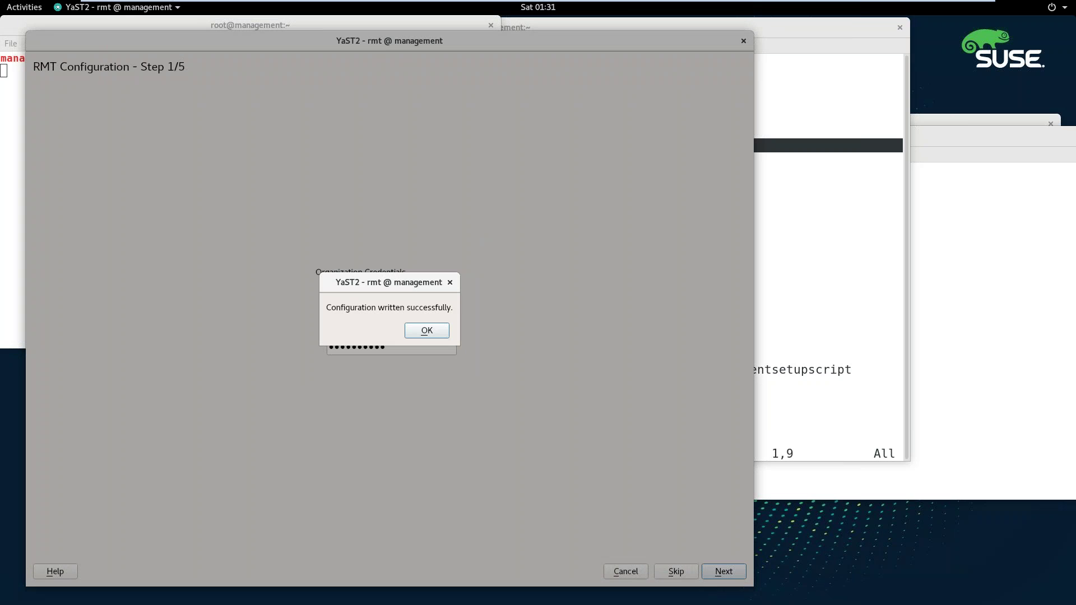
{"action": "key", "text": "Return"}
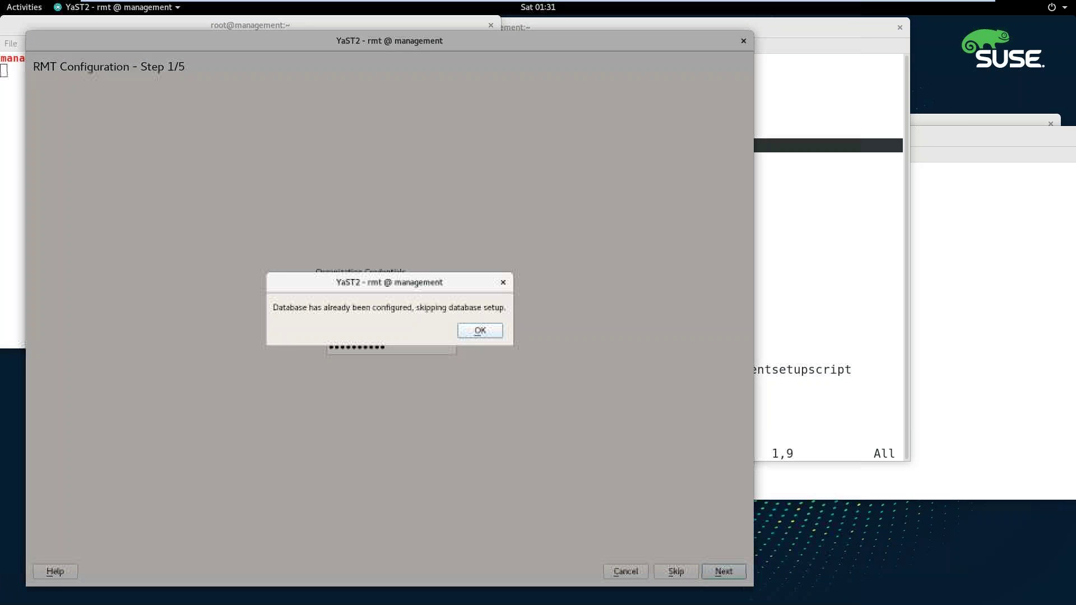
{"action": "key", "text": "Return"}
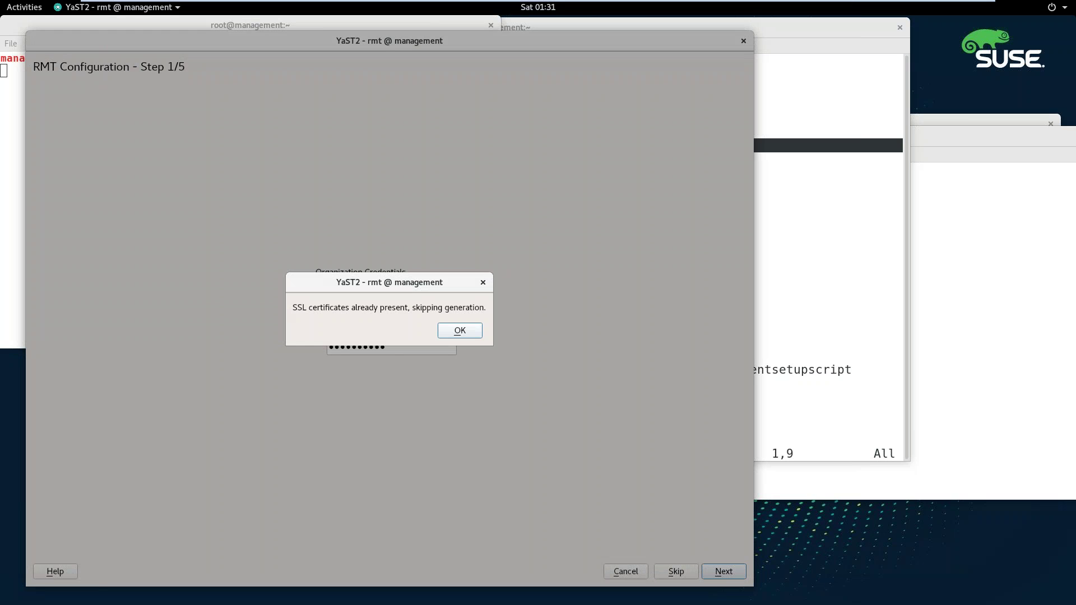
{"action": "key", "text": "Return"}
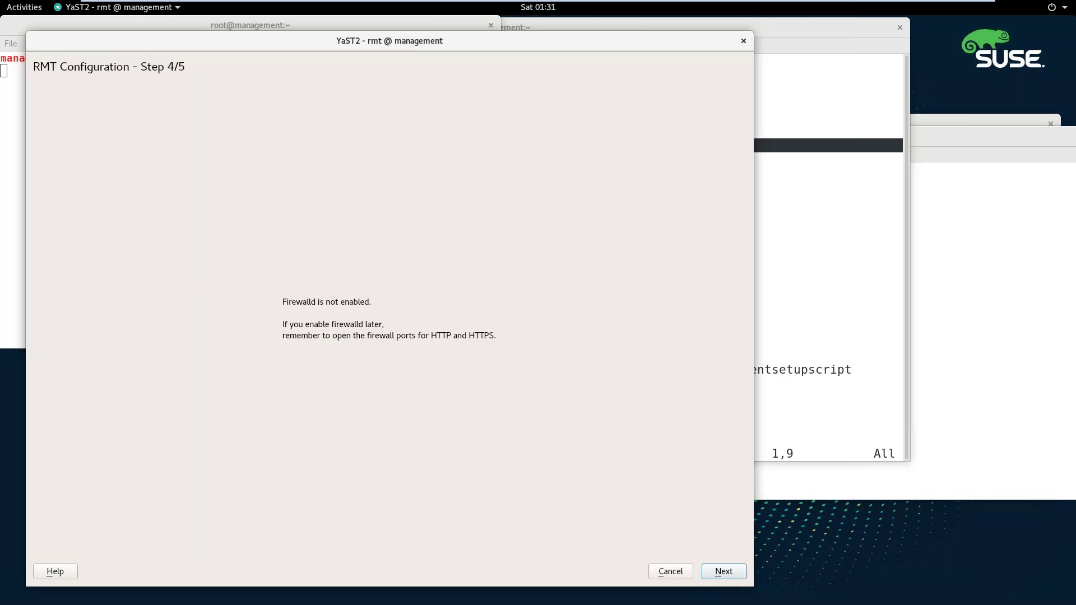
{"action": "key", "text": "Return"}
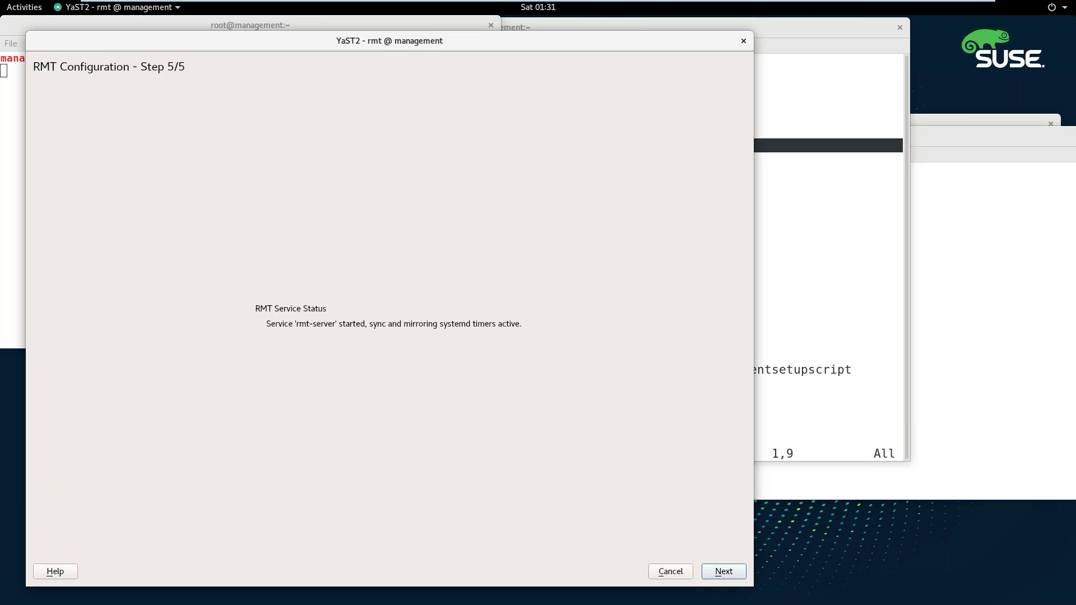
{"action": "key", "text": "Return"}
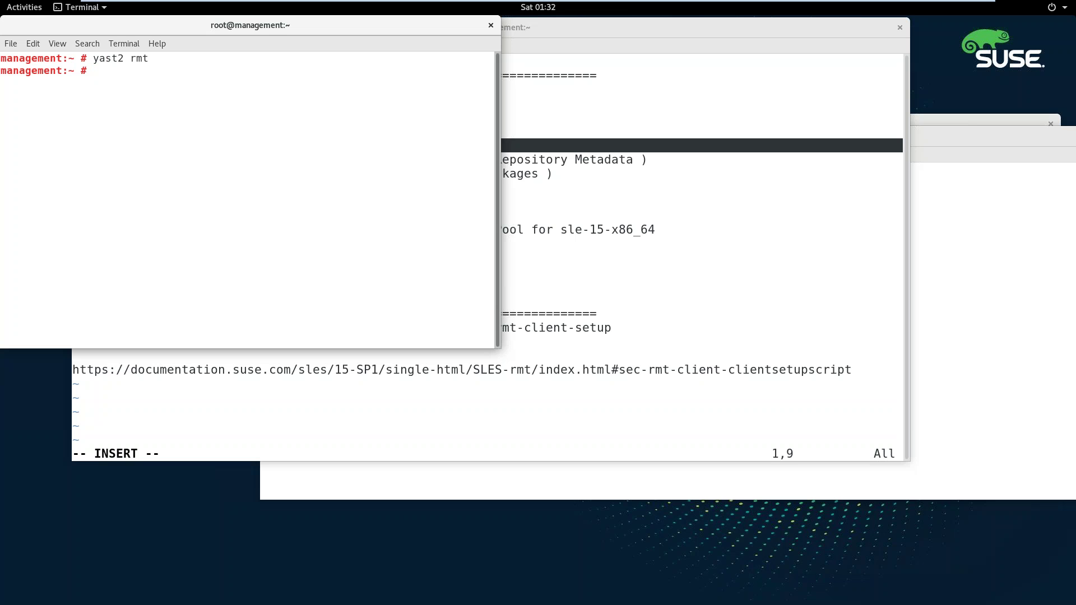
Step: Review the organization's mirroring credentials and RMT proxies on scc.suse.com's Proxies page
{"action": "left_click", "coordinate": [961, 6]}
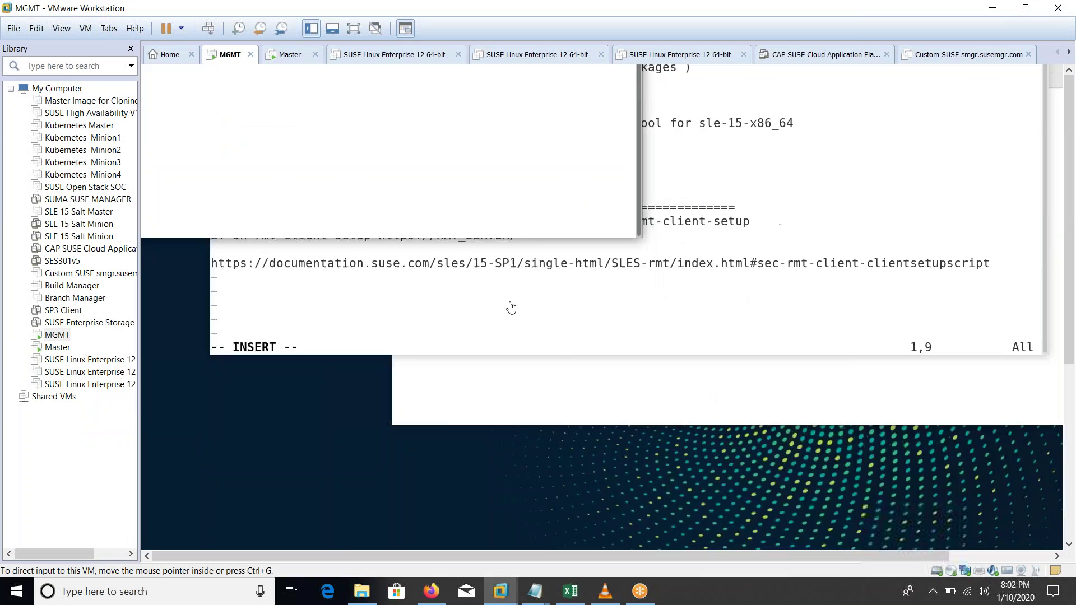
{"action": "left_click", "coordinate": [430, 591]}
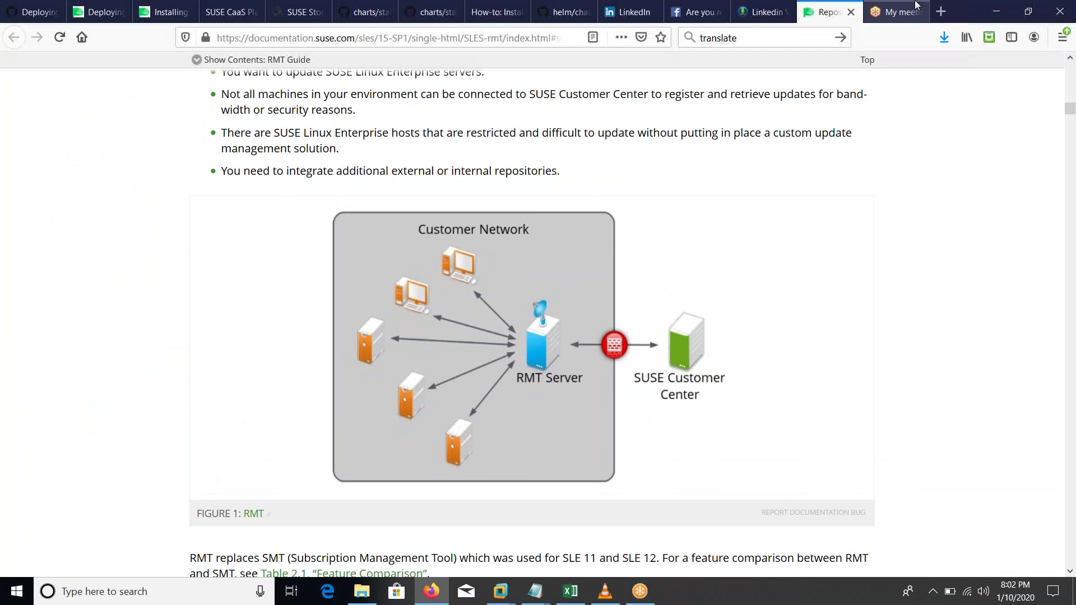
{"action": "left_click", "coordinate": [941, 13]}
{"action": "type", "text": "scc.suse.com/dashboard"}
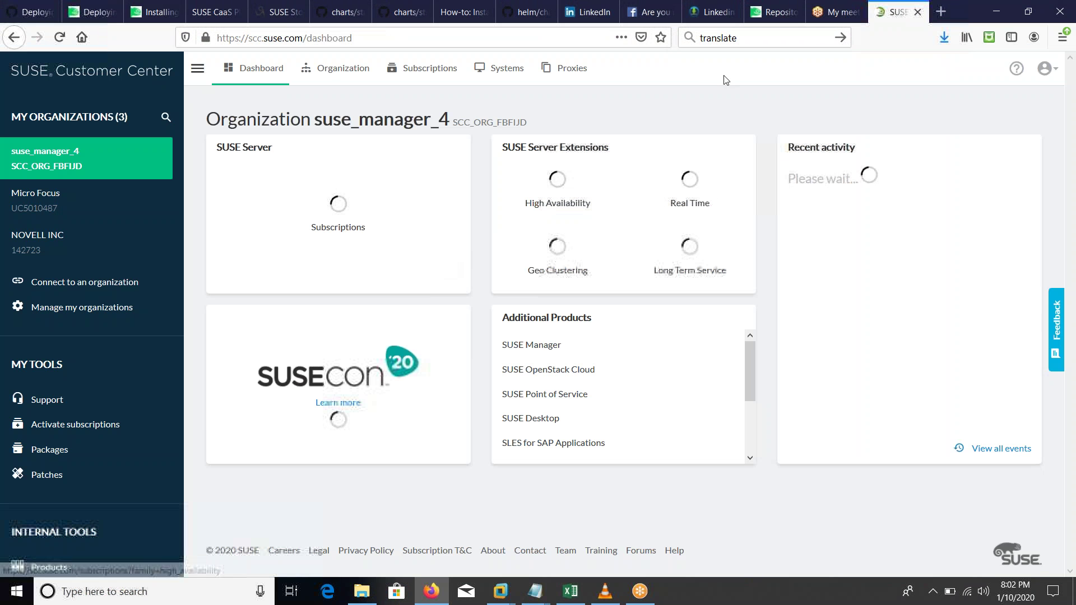
{"action": "left_click", "coordinate": [570, 69]}
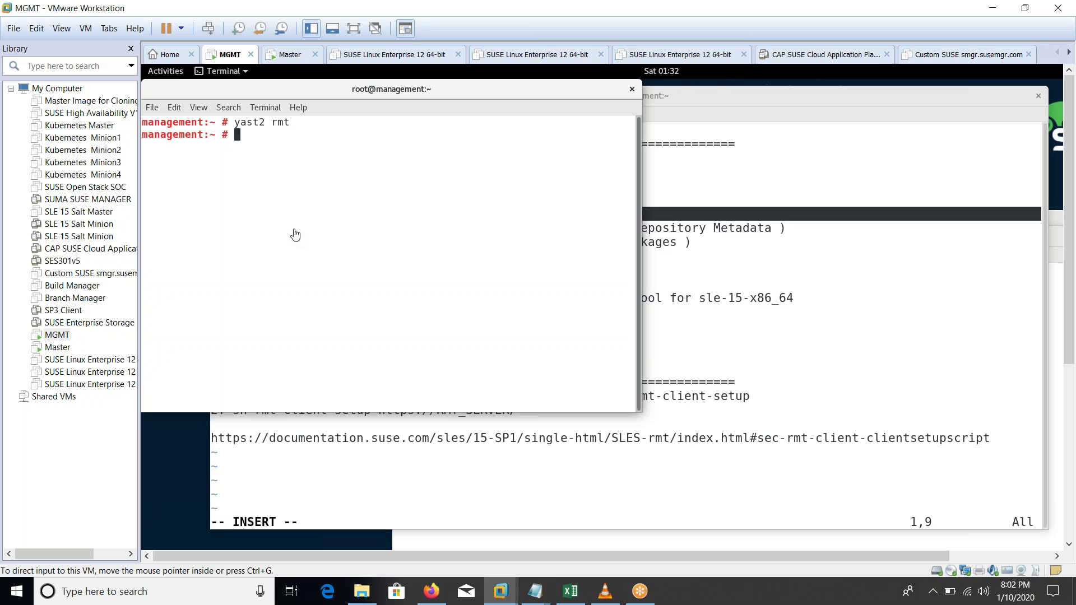
{"action": "left_click", "coordinate": [731, 408]}
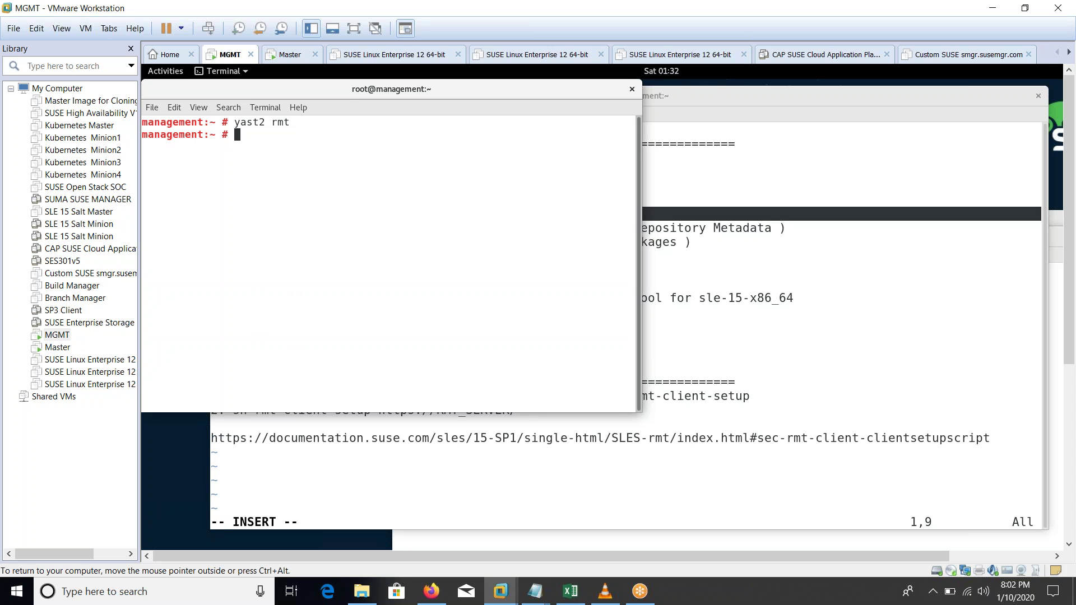
{"action": "key", "text": "alt+Tab"}
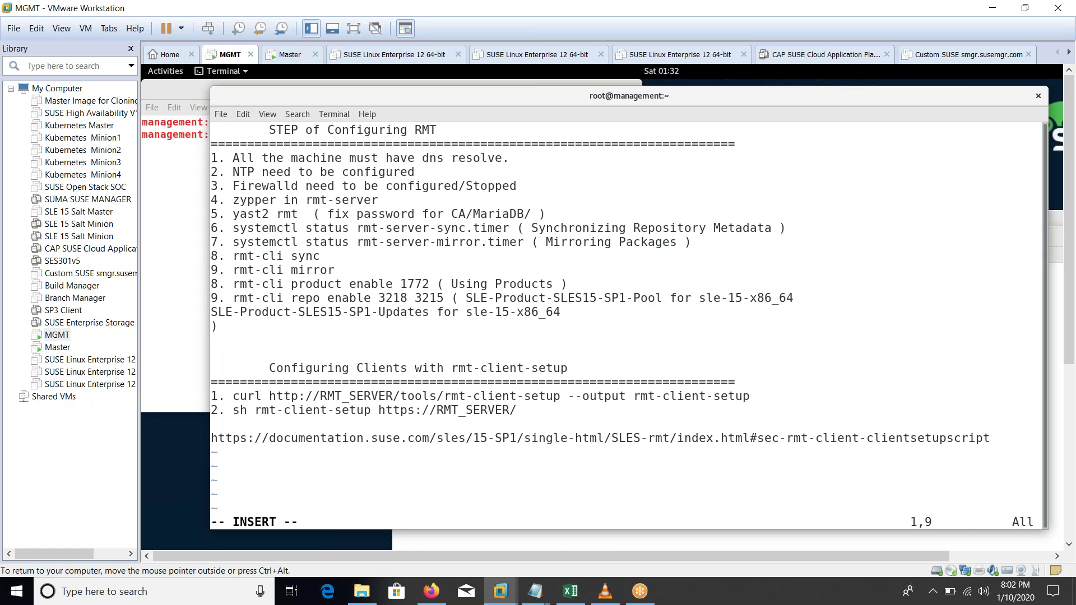
{"action": "left_click_drag", "start_coordinate": [247, 284], "coordinate": [422, 284]}
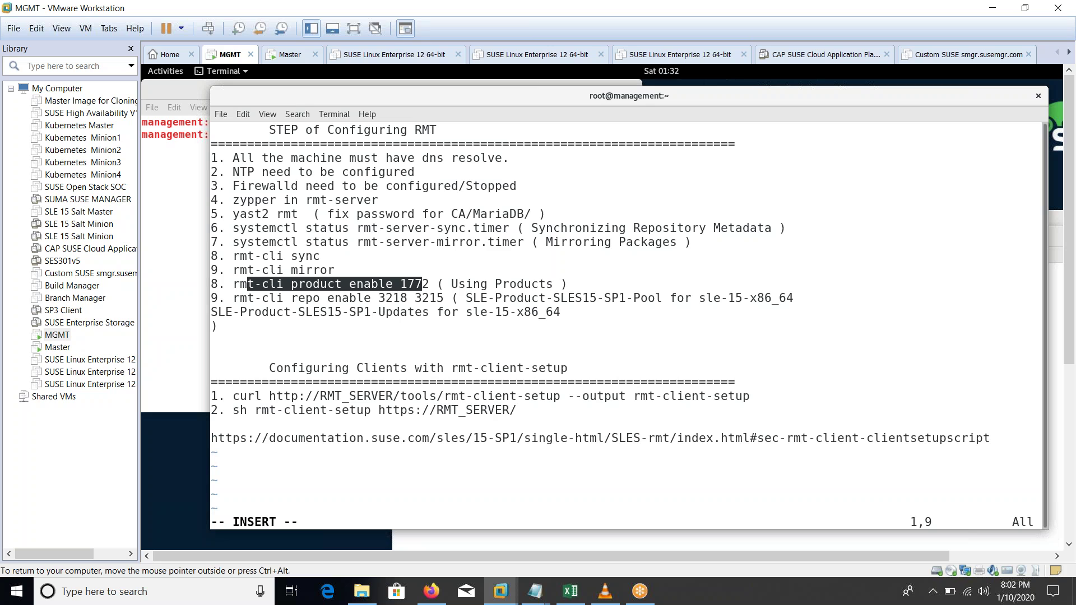
{"action": "key", "text": "alt+Tab"}
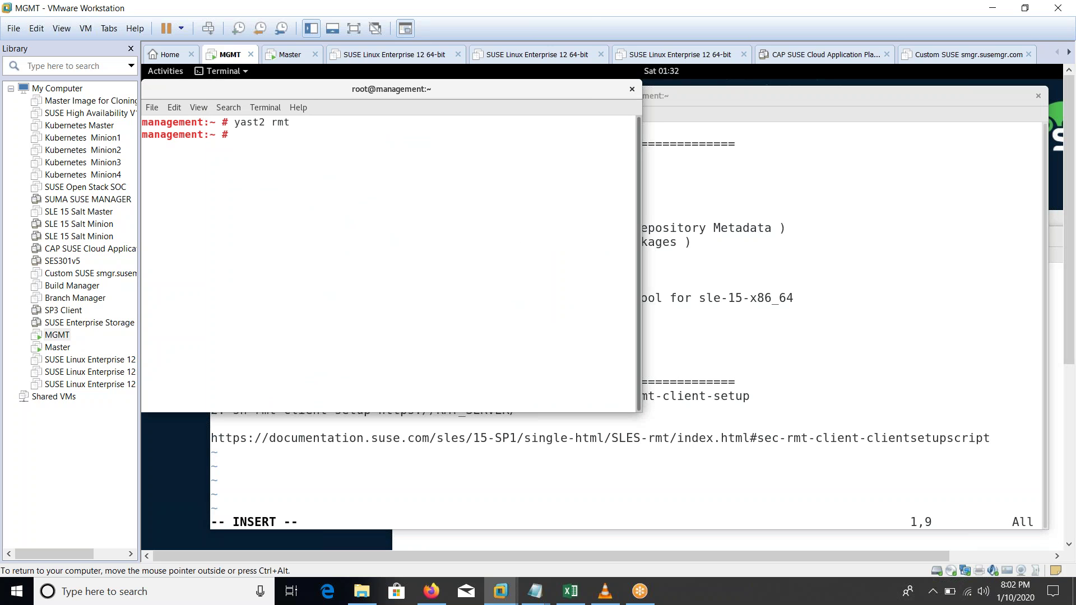
{"action": "type", "text": "rm"}
{"action": "type", "text": "t-cli "}
{"action": "type", "text": "product "}
{"action": "type", "text": "l"}
Step: List all RMT products with rmt-cli, paging the table through '| less'
{"action": "key", "text": "BackSpace"}
{"action": "type", "text": "lsit"}
{"action": "key", "text": "BackSpace"}
{"action": "key", "text": "BackSpace"}
{"action": "key", "text": "BackSpace"}
{"action": "key", "text": "BackSpace"}
{"action": "type", "text": "list --all"}
{"action": "key", "text": "Return"}
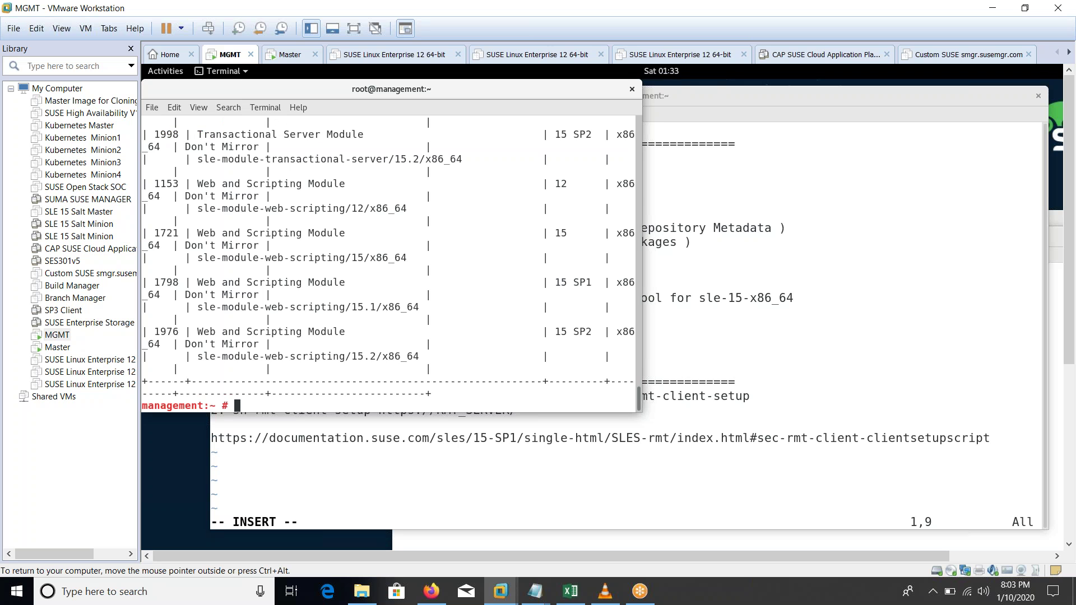
{"action": "key", "text": "super+Up"}
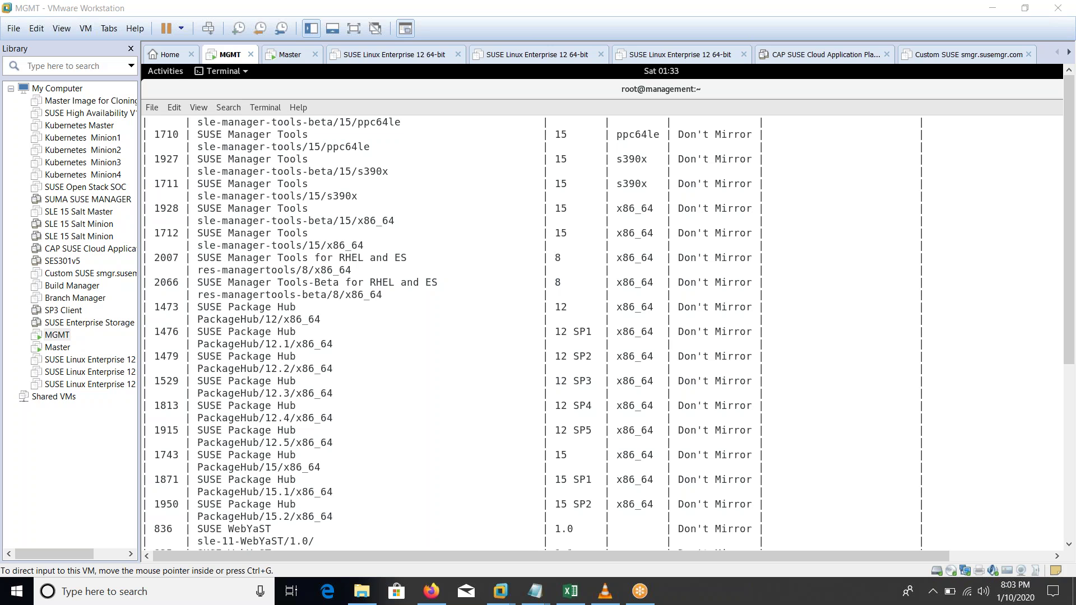
{"action": "left_click", "coordinate": [203, 332]}
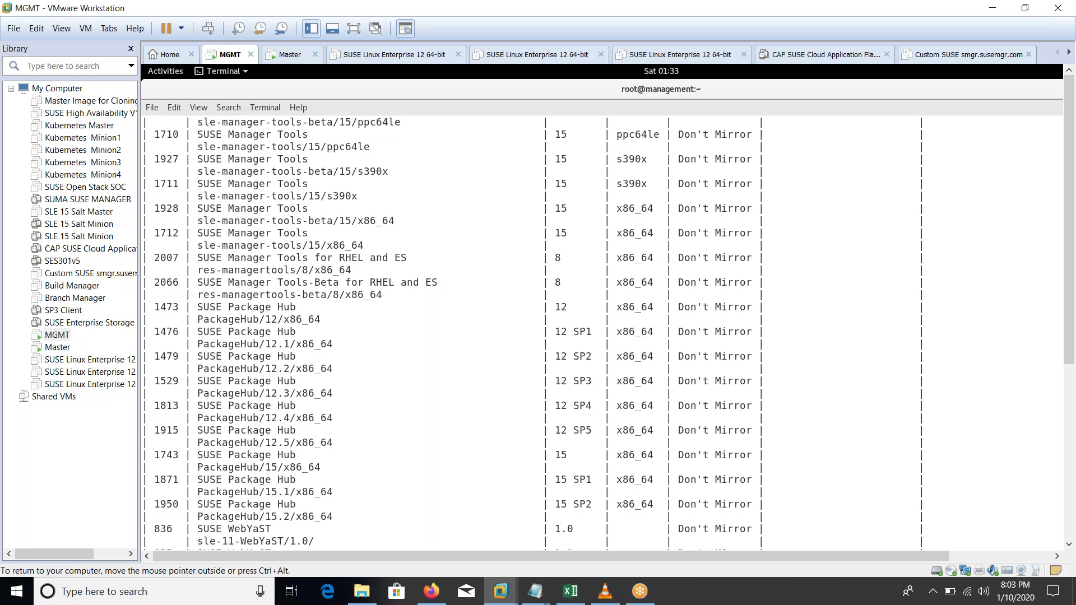
{"action": "key", "text": "ctrl+l"}
{"action": "key", "text": "Up"}
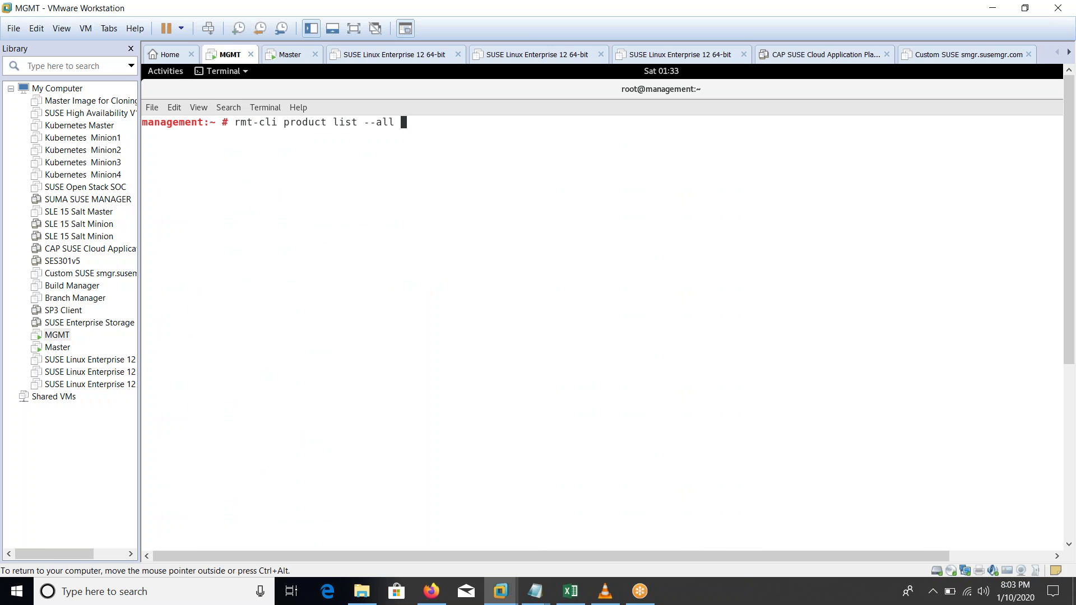
{"action": "type", "text": "| less"}
{"action": "key", "text": "Return"}
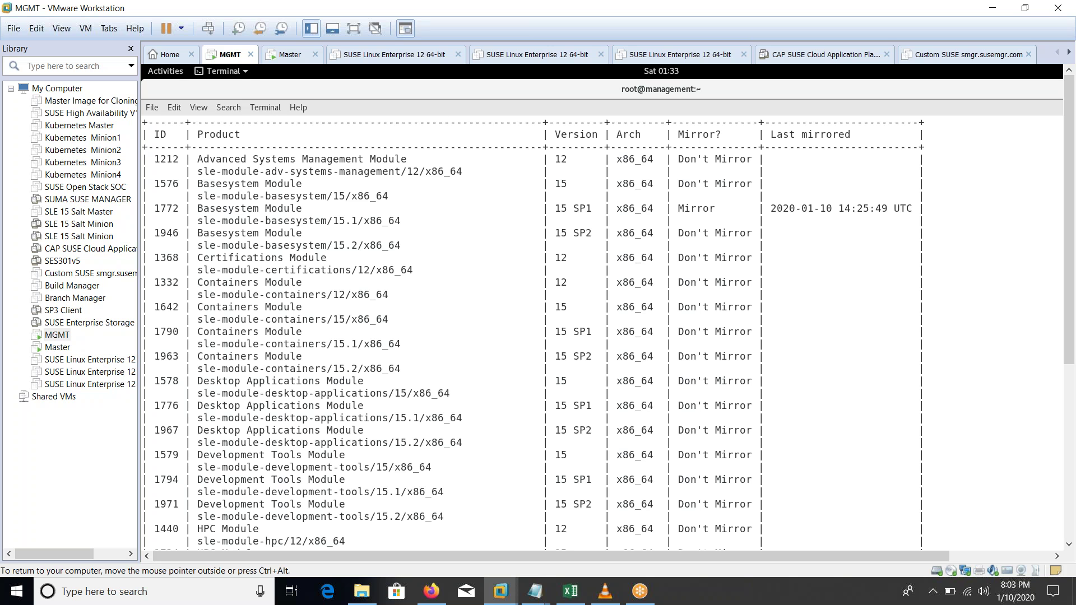
Step: Inspect row 1772, Basesystem Module 15 SP1 marked mirrored, then open a second terminal window
{"action": "mouse_move", "coordinate": [153, 134]}
{"action": "left_mouse_down"}
{"action": "mouse_move", "coordinate": [241, 134]}
{"action": "mouse_move", "coordinate": [302, 233]}
{"action": "left_mouse_up"}
{"action": "left_click", "coordinate": [301, 234]}
{"action": "left_click_drag", "start_coordinate": [684, 135], "coordinate": [828, 146]}
{"action": "left_click", "coordinate": [828, 146]}
{"action": "key", "text": "ctrl+alt"}
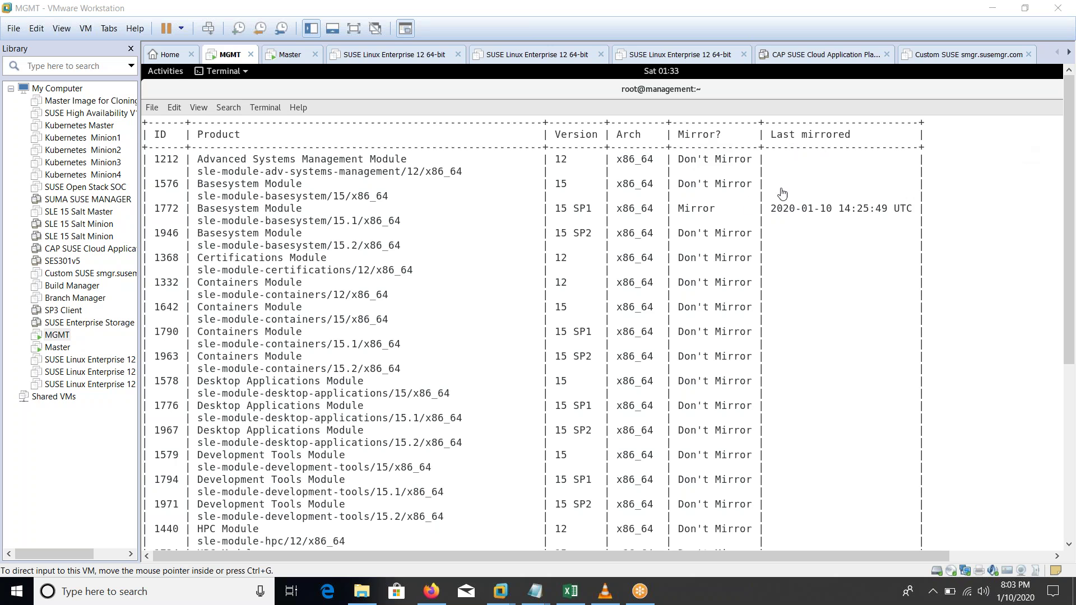
{"action": "left_click", "coordinate": [194, 216]}
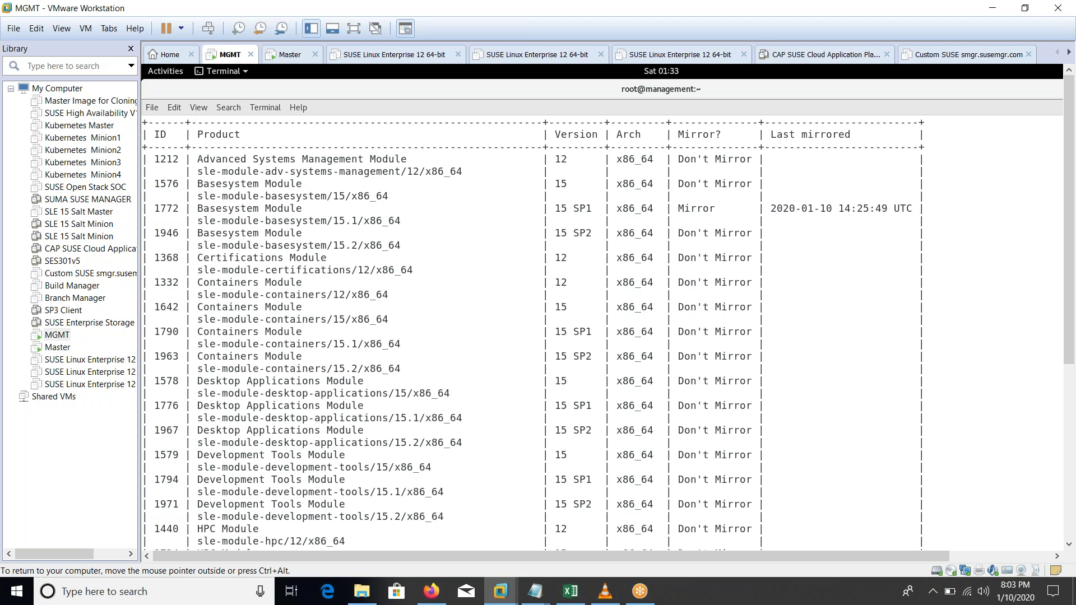
{"action": "left_click_drag", "start_coordinate": [192, 209], "coordinate": [291, 210]}
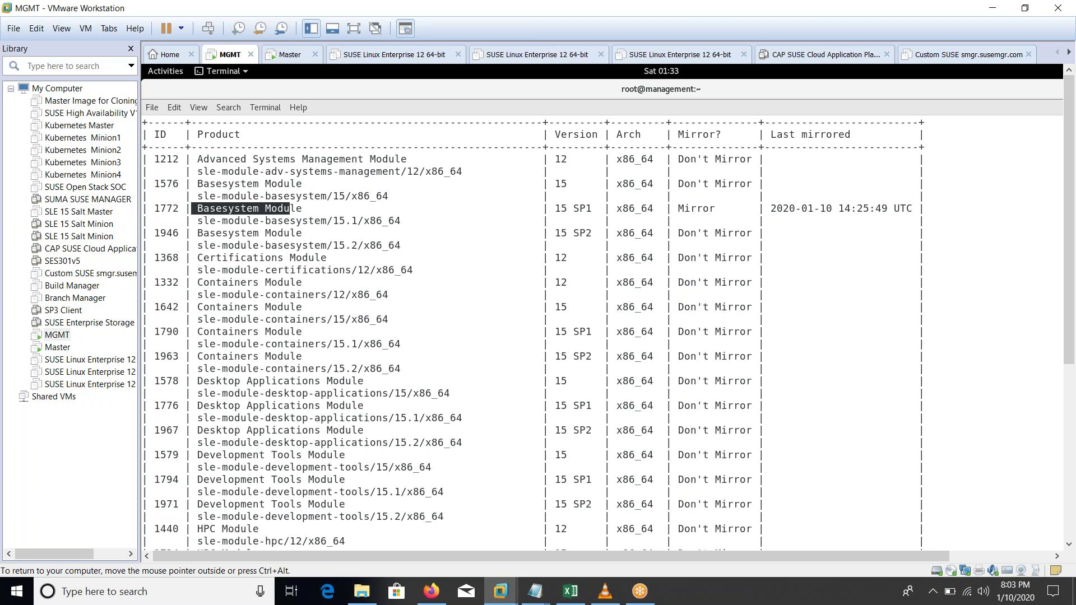
{"action": "left_click_drag", "start_coordinate": [555, 209], "coordinate": [592, 208]}
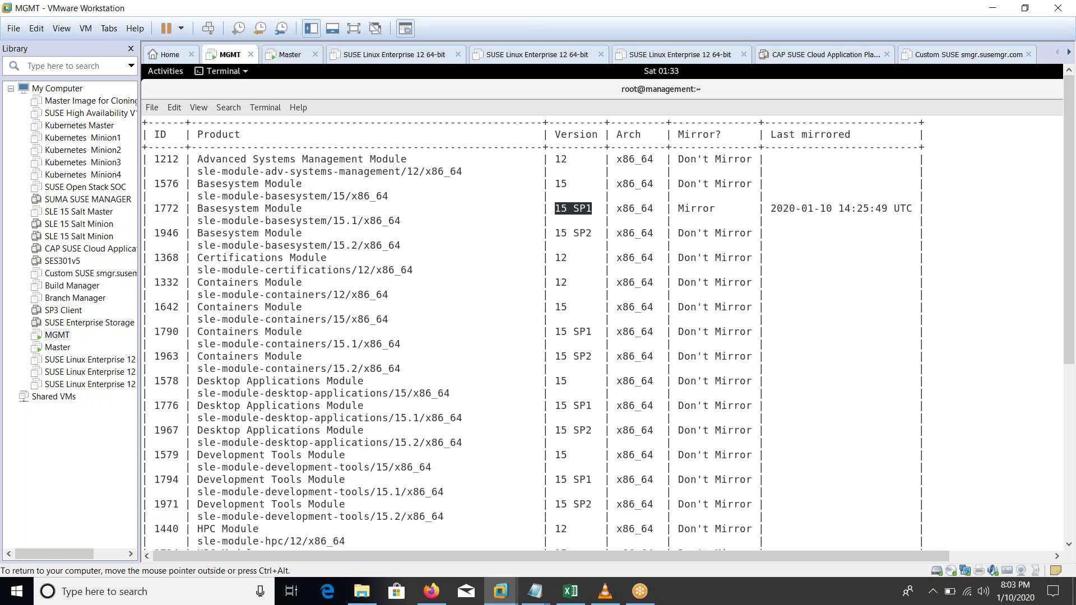
{"action": "left_click_drag", "start_coordinate": [209, 208], "coordinate": [284, 209]}
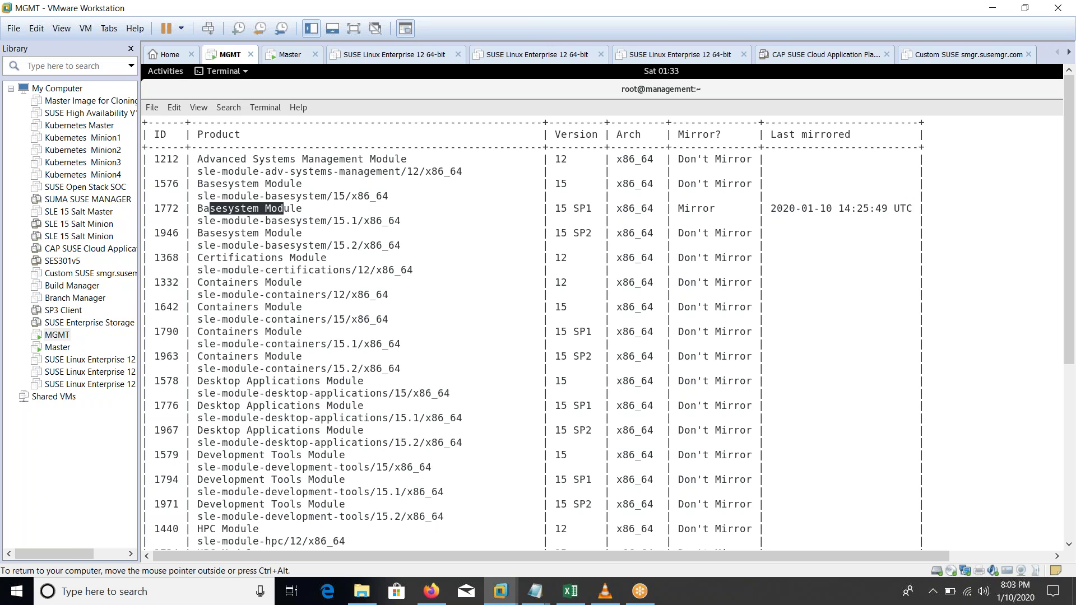
{"action": "left_click_drag", "start_coordinate": [678, 208], "coordinate": [716, 209]}
{"action": "left_click", "coordinate": [716, 208]}
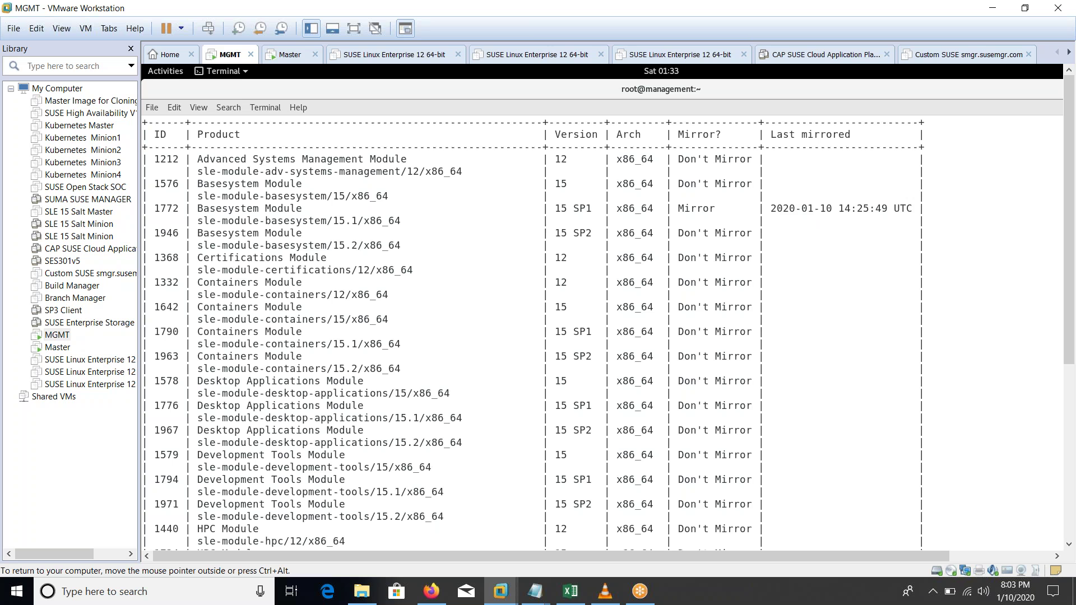
{"action": "right_click", "coordinate": [256, 239]}
{"action": "left_click", "coordinate": [290, 247]}
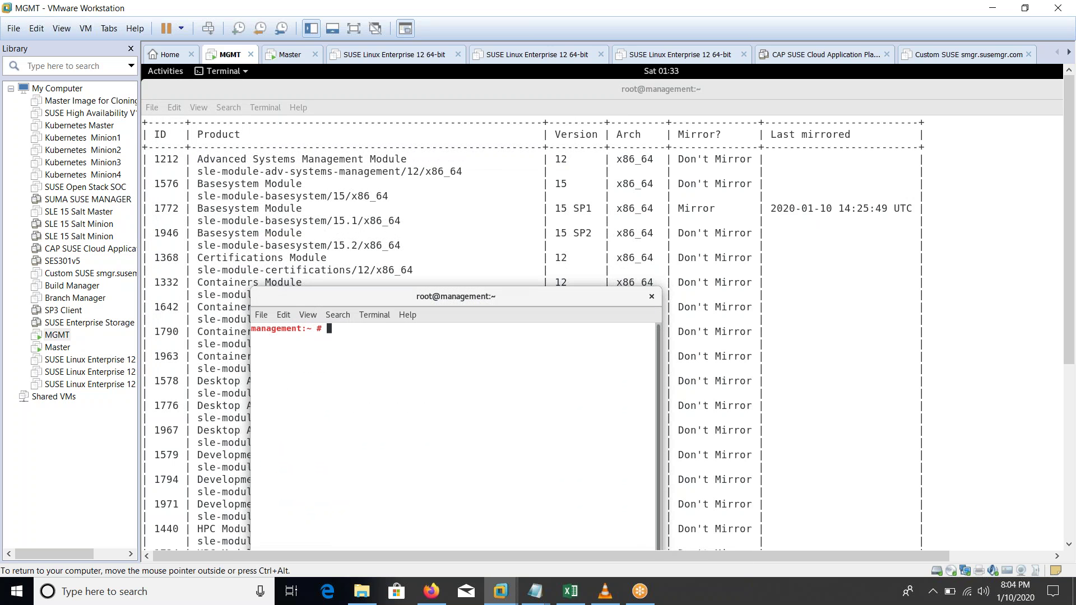
{"action": "type", "text": "rmt"}
{"action": "type", "text": "-cli"}
{"action": "type", "text": " pro"}
{"action": "type", "text": "duct enable "}
{"action": "type", "text": "177"}
{"action": "type", "text": "2"}
Step: Rewrite 'rmt-cli product enable 1772' into 'rmt-cli mirror' and show the MGMT VM full screen
{"action": "key", "text": "BackSpace"}
{"action": "key", "text": "BackSpace"}
{"action": "key", "text": "BackSpace"}
{"action": "key", "text": "BackSpace"}
{"action": "key", "text": "BackSpace"}
{"action": "key", "text": "BackSpace"}
{"action": "key", "text": "BackSpace"}
{"action": "key", "text": "BackSpace"}
{"action": "type", "text": "rmt-cli"}
{"action": "type", "text": " sy"}
{"action": "key", "text": "BackSpace"}
{"action": "key", "text": "BackSpace"}
{"action": "type", "text": "mirr"}
{"action": "type", "text": "or"}
{"action": "left_click_drag", "start_coordinate": [346, 329], "coordinate": [386, 328]}
{"action": "left_click", "coordinate": [387, 329]}
{"action": "left_click", "coordinate": [354, 30]}
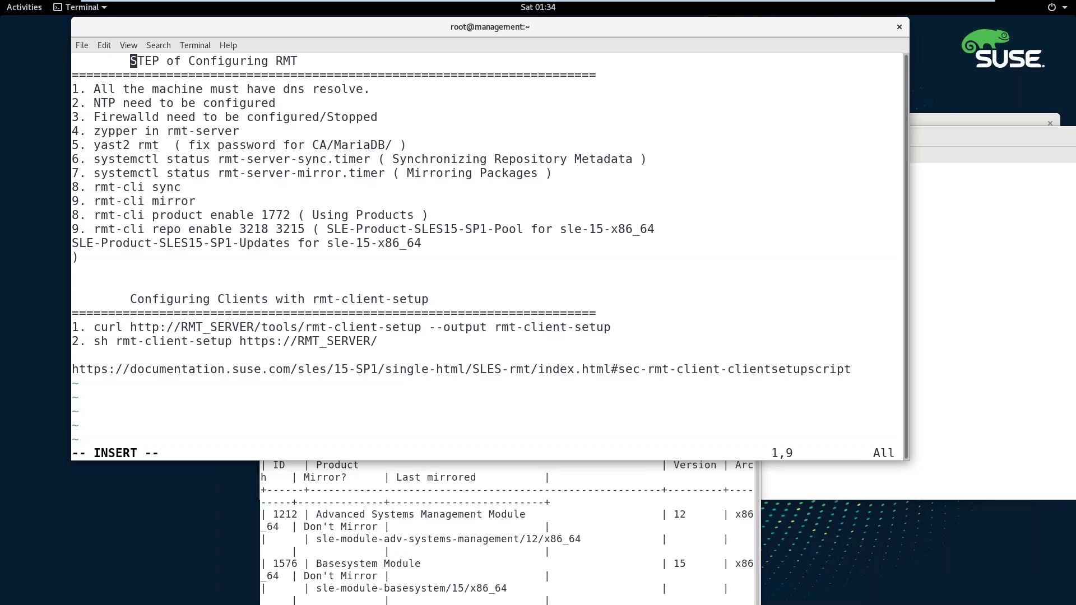
Step: SSH to master, accept its host key, log in, and start yast2 registration
{"action": "key", "text": "alt+Tab"}
{"action": "type", "text": "a"}
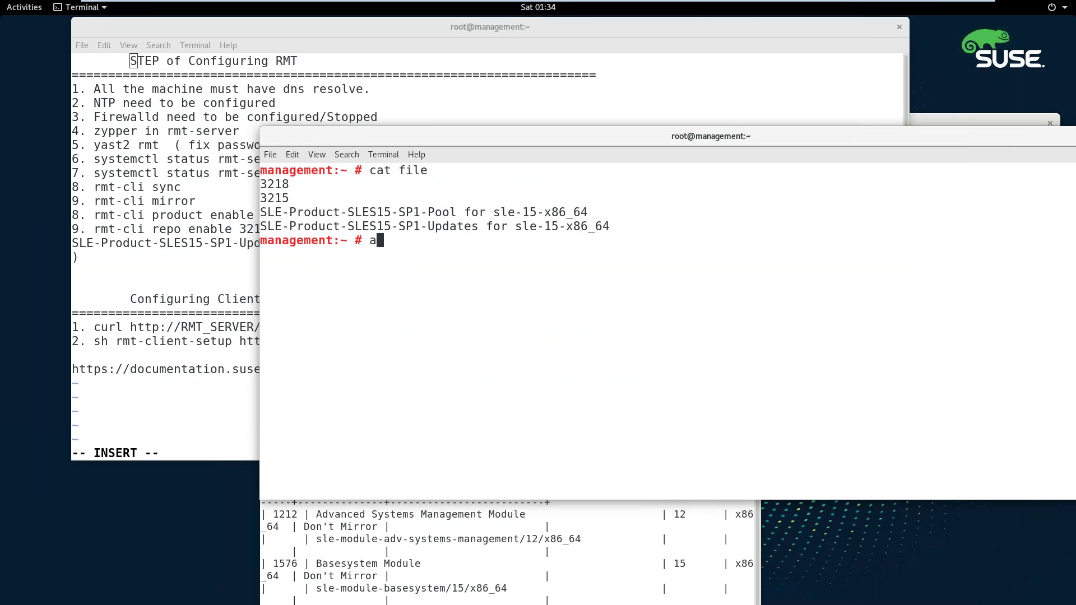
{"action": "key", "text": "BackSpace"}
{"action": "type", "text": "ssh"}
{"action": "type", "text": " master"}
{"action": "key", "text": "ctrl+l"}
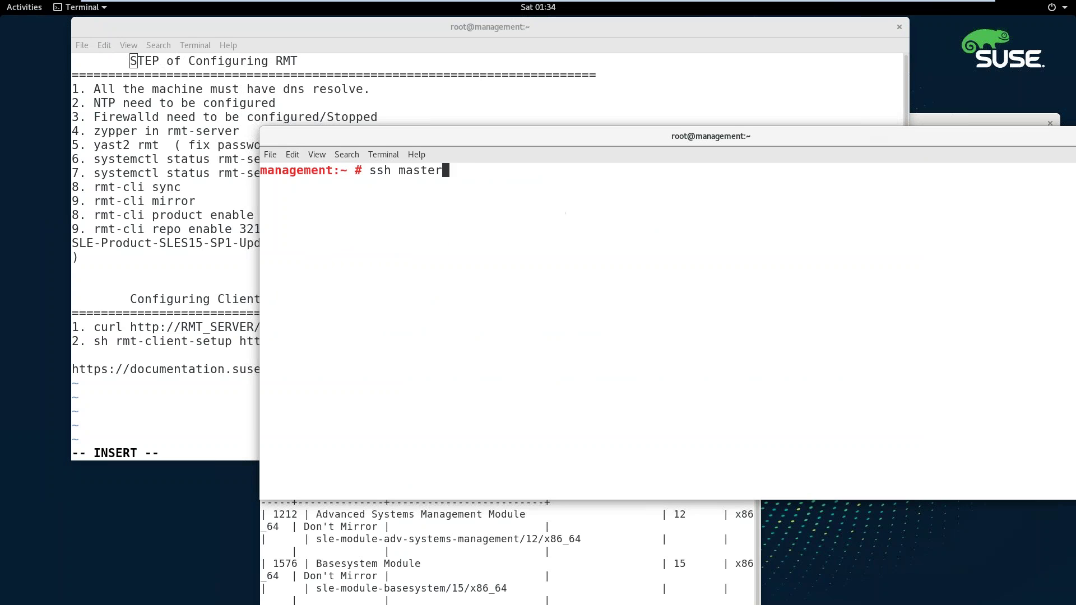
{"action": "key", "text": "Return"}
{"action": "type", "text": "yes"}
{"action": "key", "text": "Return"}
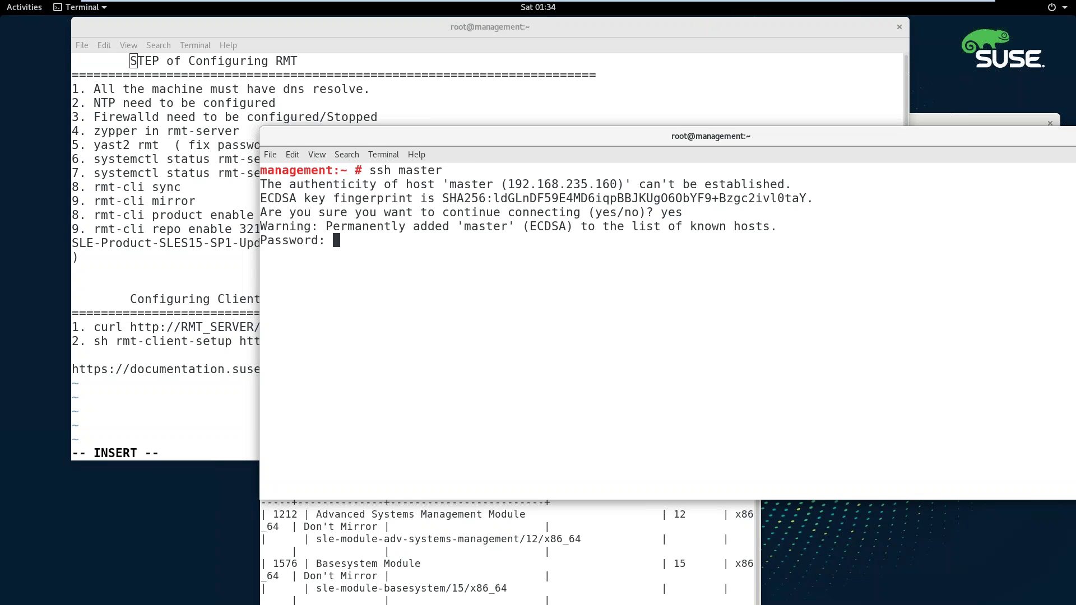
{"action": "key", "text": "Return"}
{"action": "type", "text": "yast"}
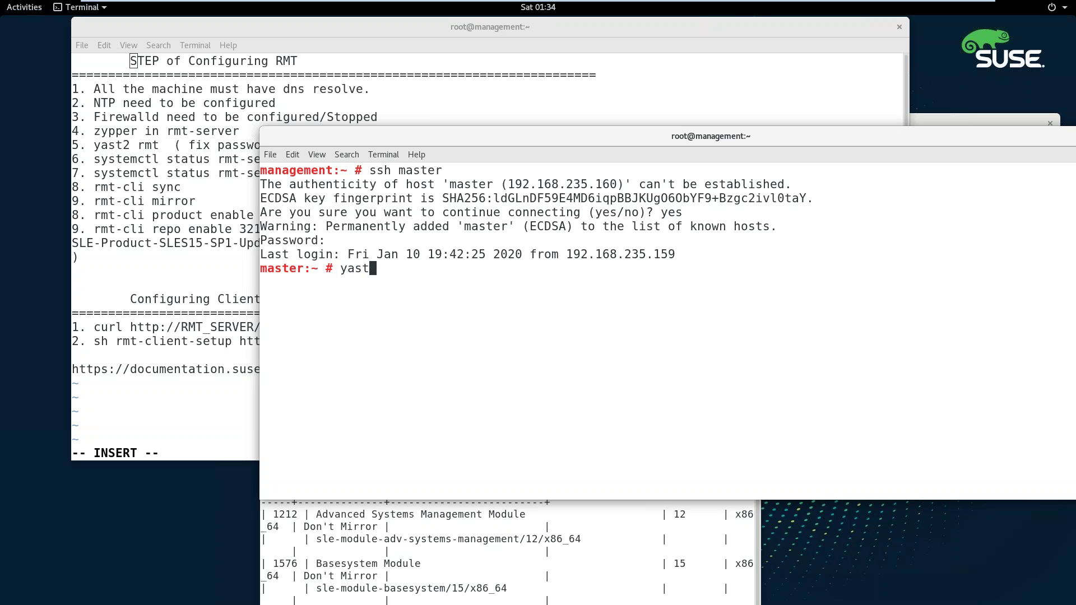
{"action": "type", "text": "2 "}
{"action": "type", "text": "registration"}
{"action": "key", "text": "Return"}
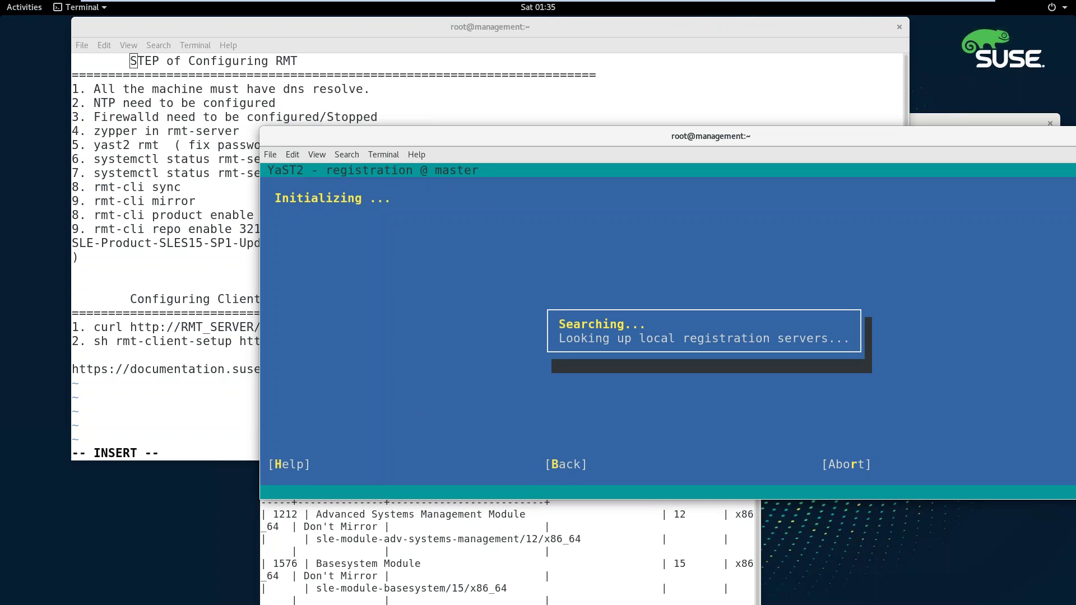
Step: Exit yast2 registration on master with F9 without registering
{"action": "left_click_drag", "start_coordinate": [710, 135], "coordinate": [608, 97]}
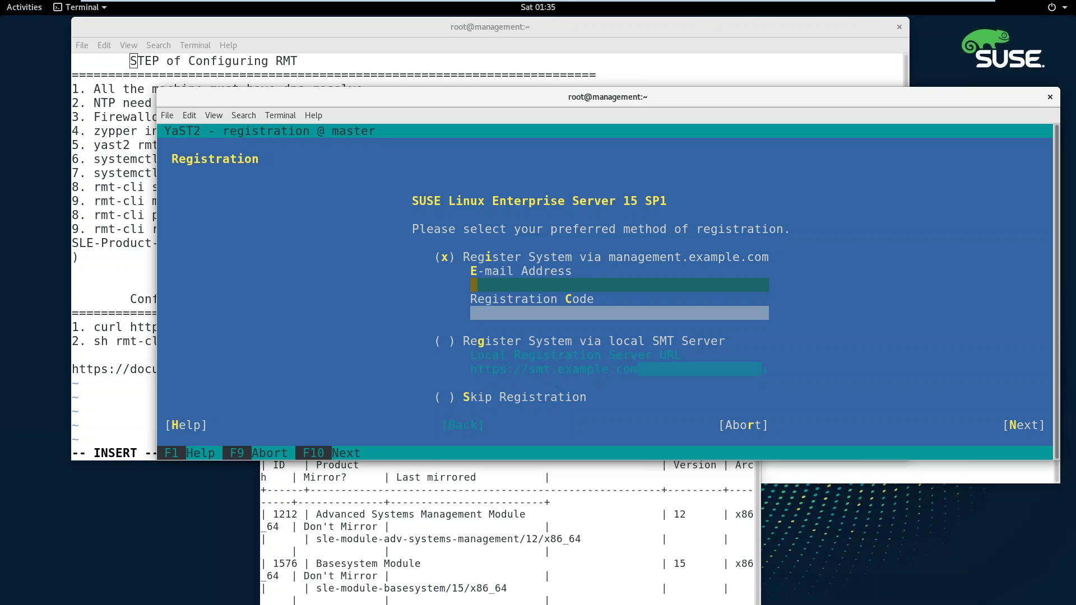
{"action": "key", "text": "F9"}
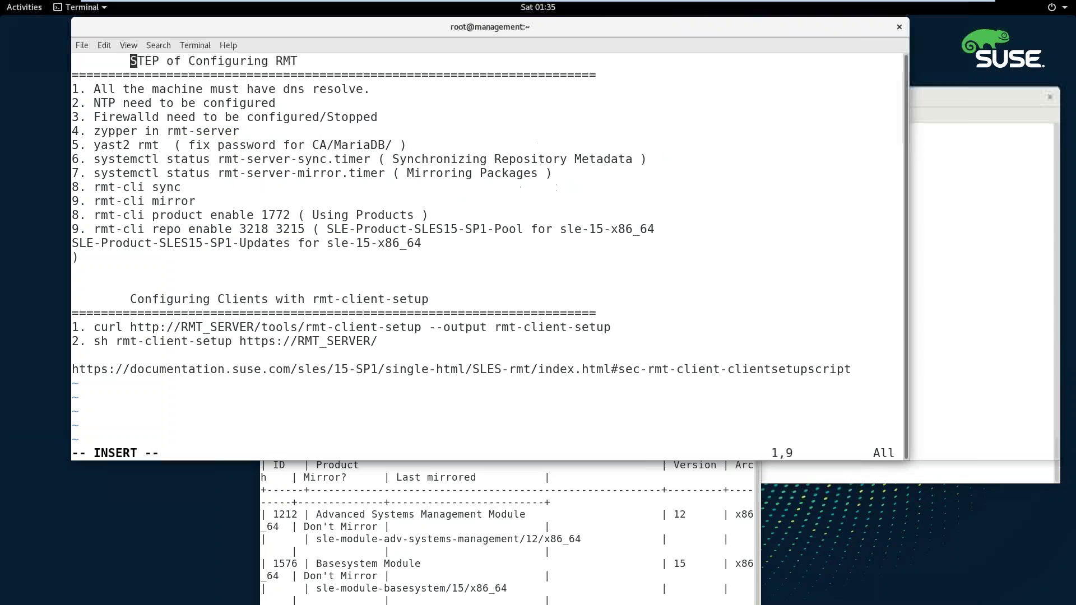
Step: Copy the curl download line from the RMT notes into master's shell
{"action": "key", "text": "alt+Tab"}
{"action": "left_click_drag", "start_coordinate": [94, 327], "coordinate": [611, 327]}
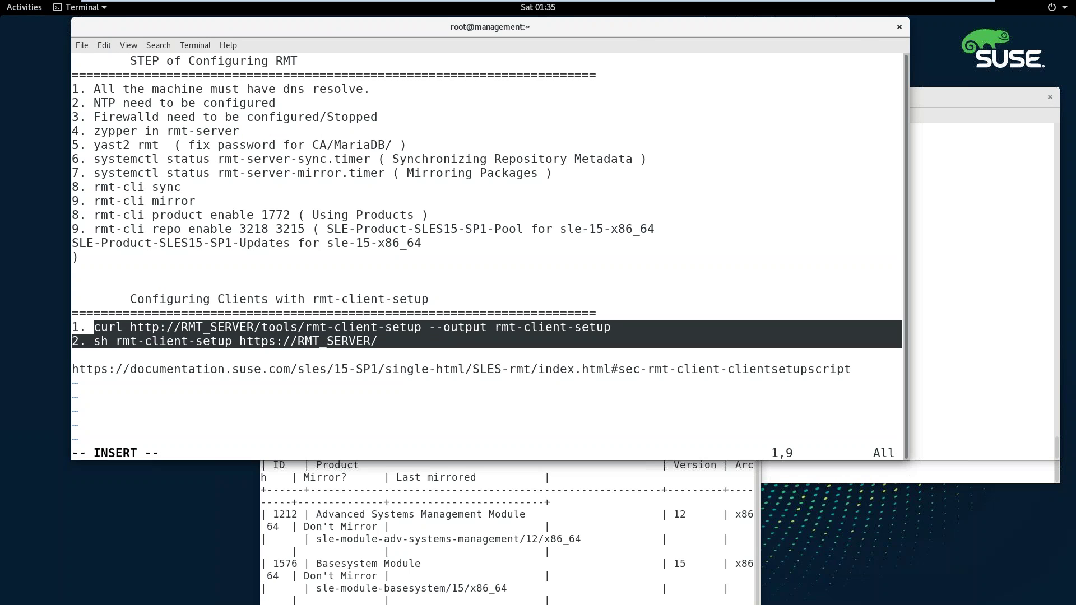
{"action": "right_click", "coordinate": [559, 331]}
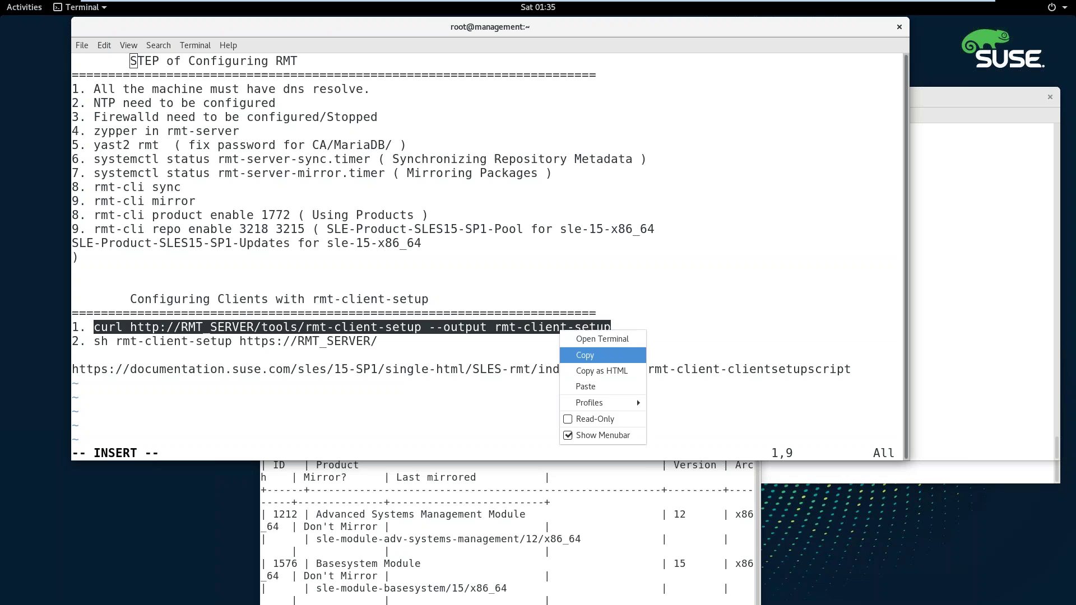
{"action": "left_click", "coordinate": [588, 355]}
{"action": "key", "text": "alt+Tab"}
{"action": "right_click", "coordinate": [394, 303]}
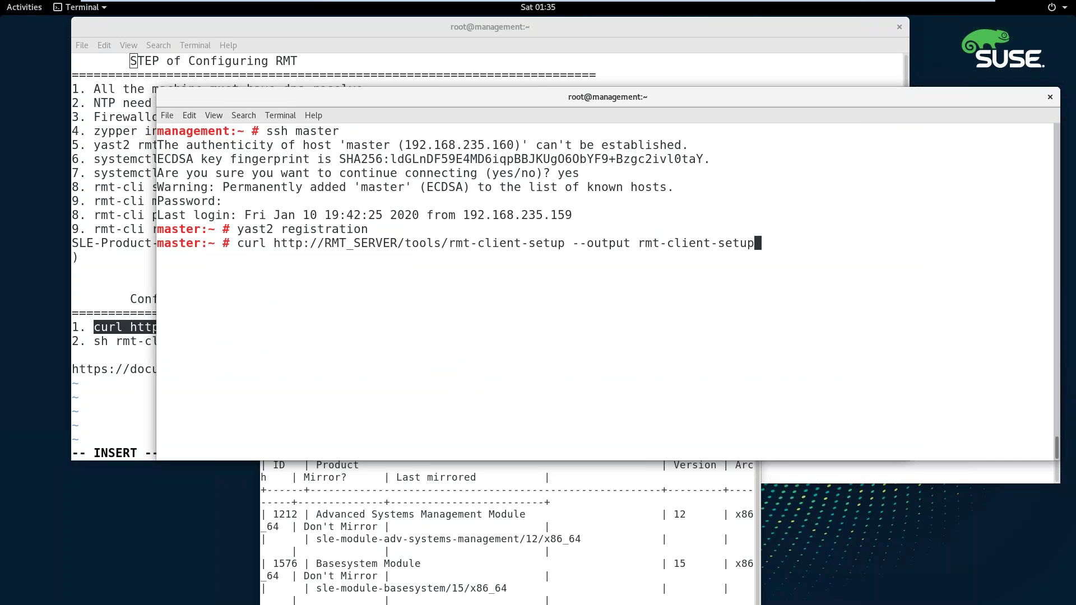
Step: Replace RMT_SERVER with management.example.com and run the curl download
{"action": "key", "text": "ctrl+a"}
{"action": "key", "text": "Right"}
{"action": "key", "text": "Right"}
{"action": "key", "text": "Right"}
{"action": "key", "text": "Right"}
{"action": "key", "text": "Delete"}
{"action": "key", "text": "Delete"}
{"action": "key", "text": "Delete"}
{"action": "key", "text": "Delete"}
{"action": "key", "text": "Delete"}
{"action": "key", "text": "Delete"}
{"action": "key", "text": "Delete"}
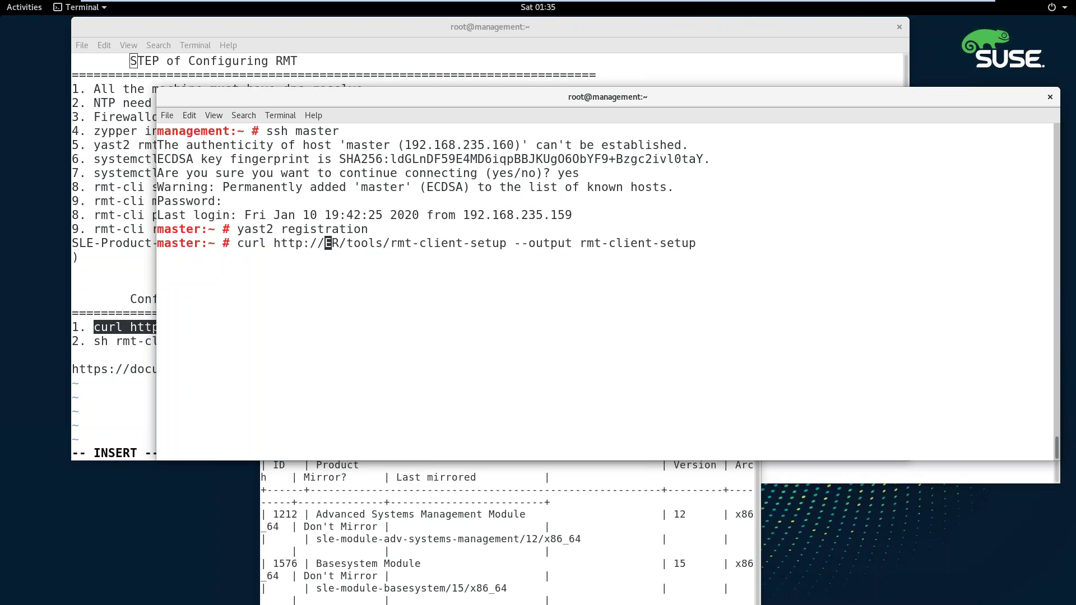
{"action": "key", "text": "Delete"}
{"action": "key", "text": "Delete"}
{"action": "type", "text": "m"}
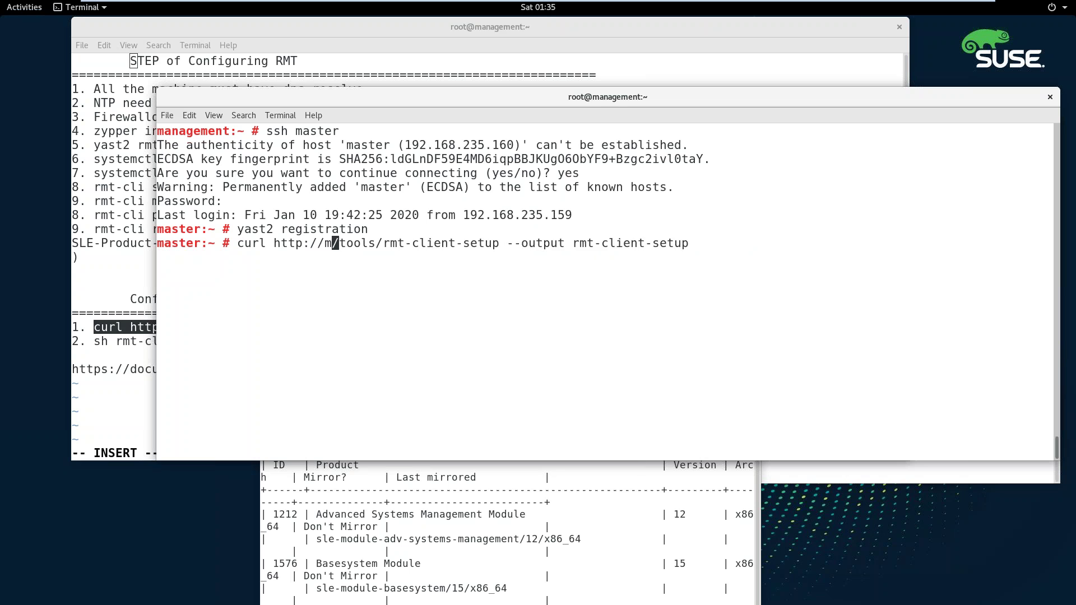
{"action": "type", "text": "anagement"}
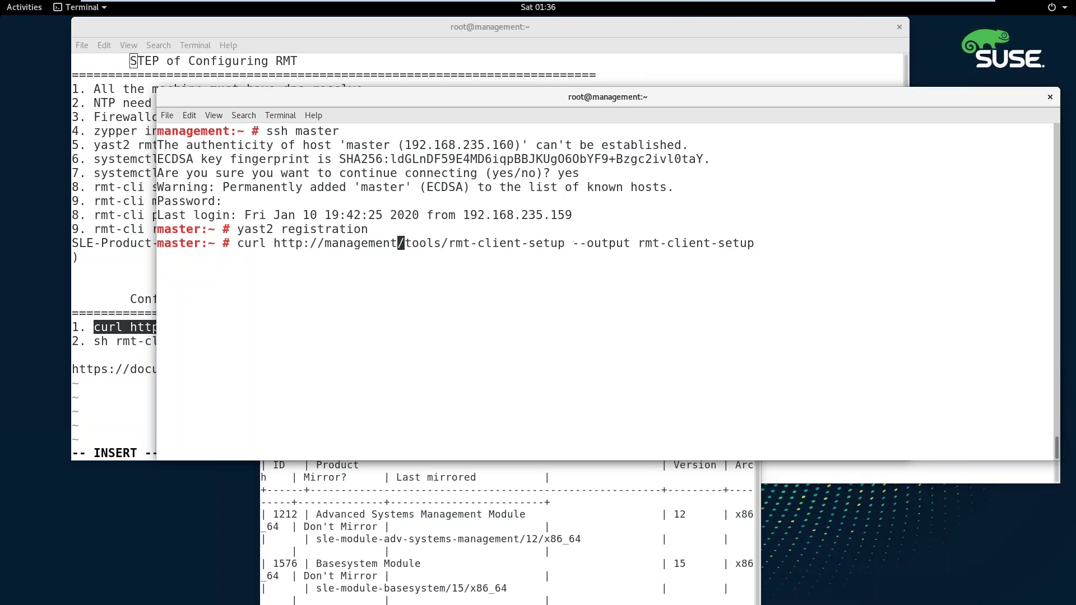
{"action": "type", "text": ".example.co/tools/rm"}
{"action": "key", "text": "ctrl+l"}
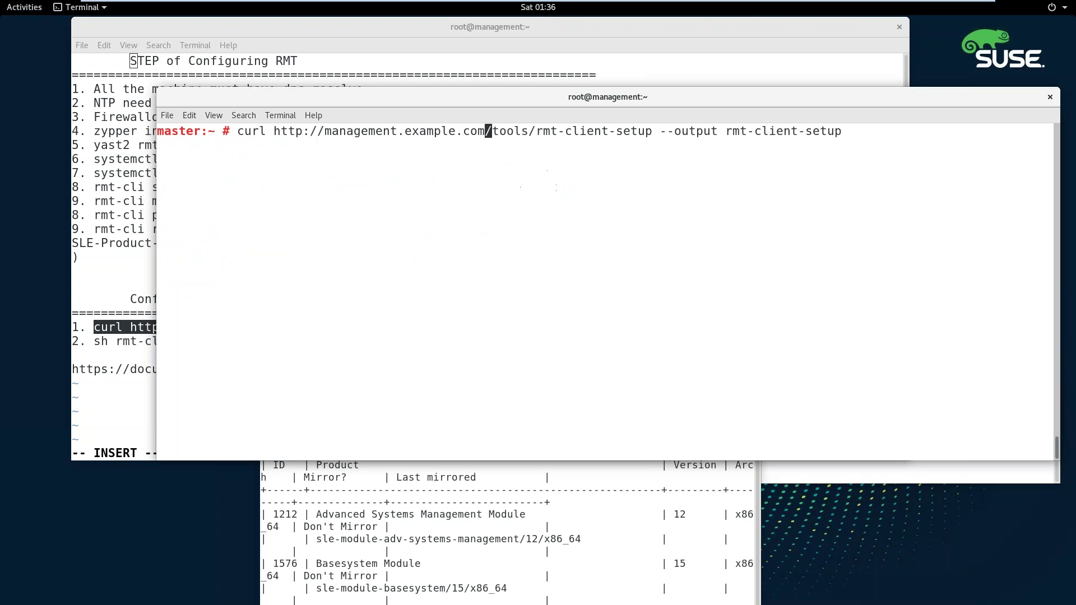
{"action": "key", "text": "Return"}
{"action": "type", "text": "l"}
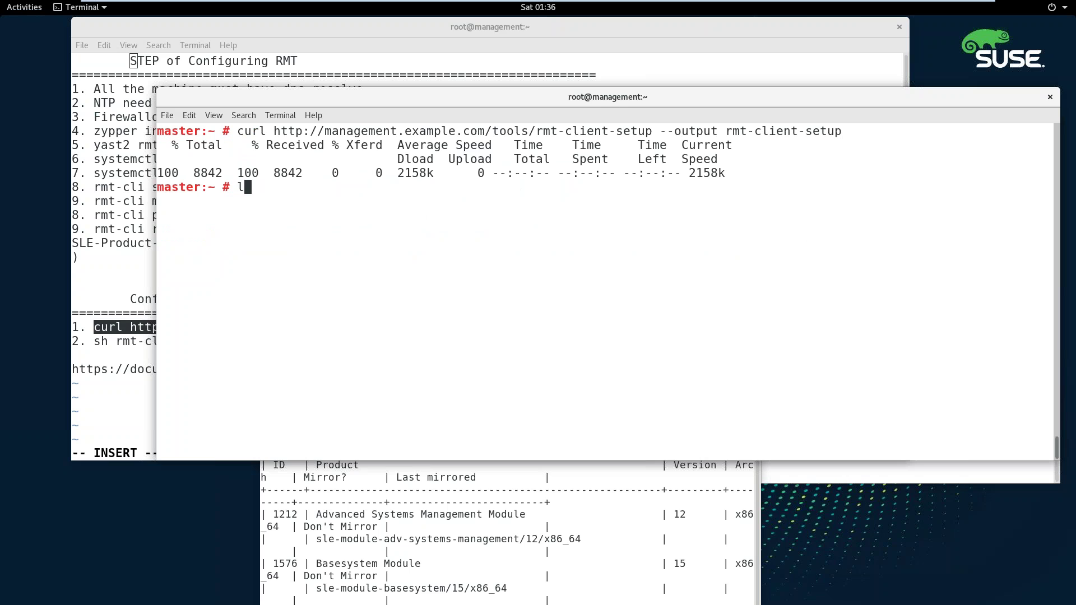
{"action": "type", "text": "s rm"}
Step: Confirm rmt-client-setup exists with ls and type its cat command
{"action": "key", "text": "Tab"}
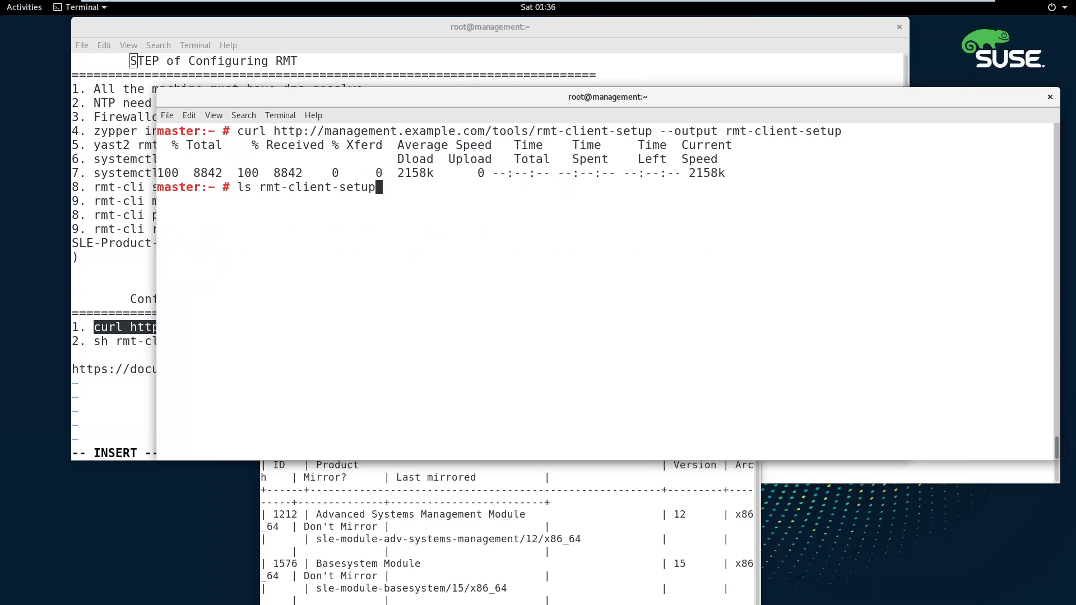
{"action": "key", "text": "Return"}
{"action": "type", "text": "c"}
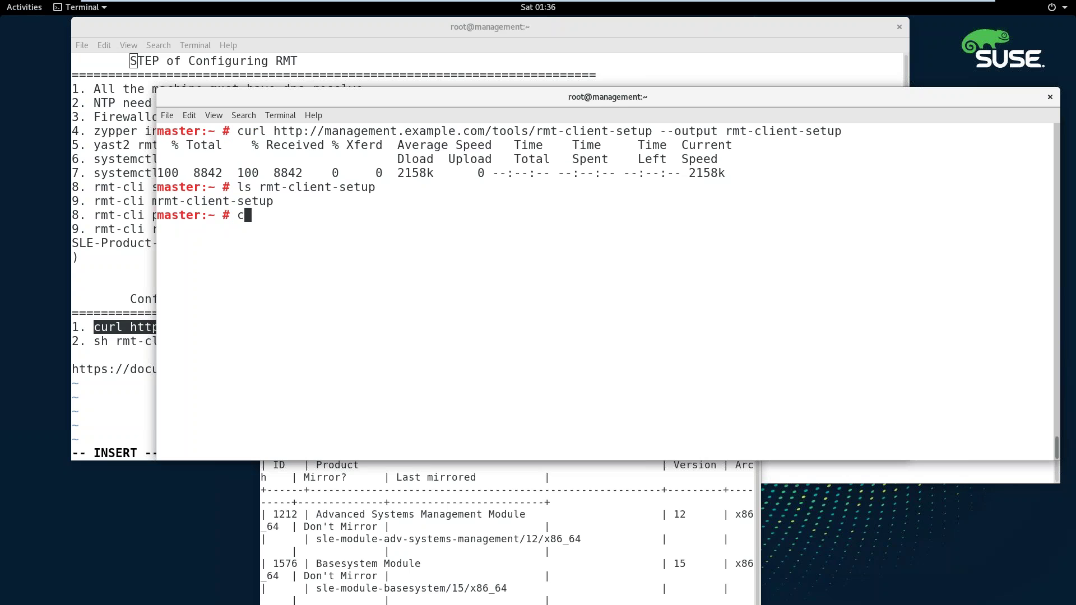
{"action": "type", "text": "at rm"}
{"action": "key", "text": "Tab"}
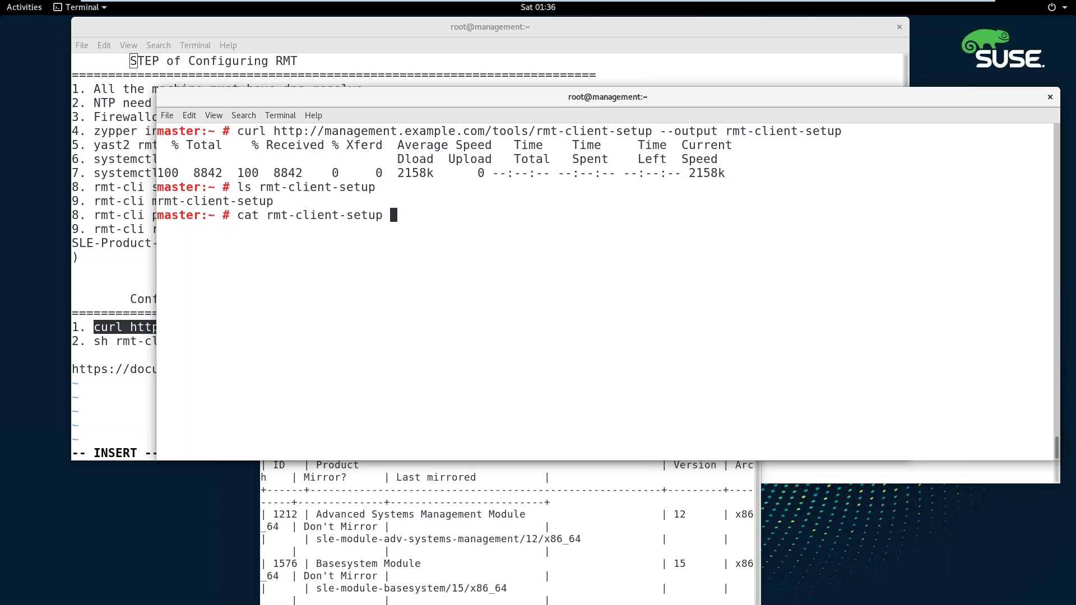
{"action": "key", "text": "ctrl+l"}
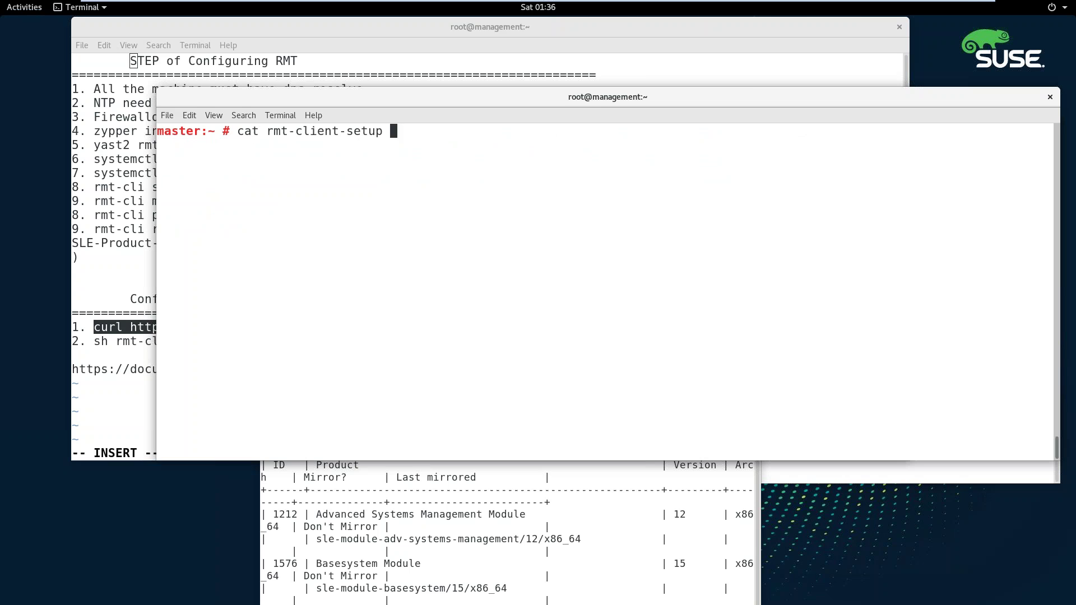
{"action": "key", "text": "alt+Tab"}
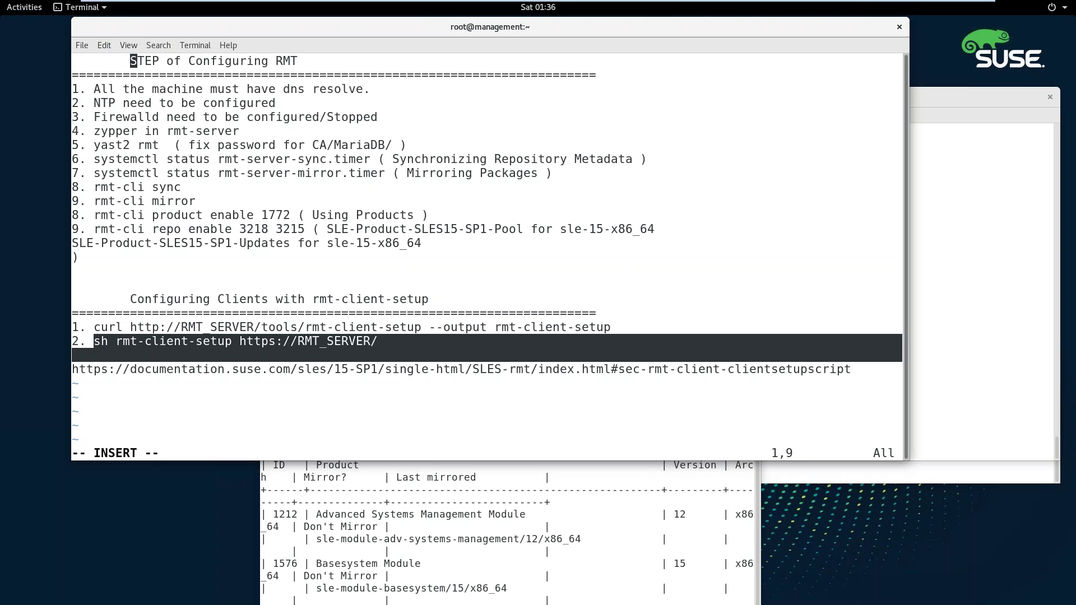
{"action": "left_click_drag", "start_coordinate": [93, 340], "coordinate": [371, 340]}
{"action": "right_click", "coordinate": [359, 343]}
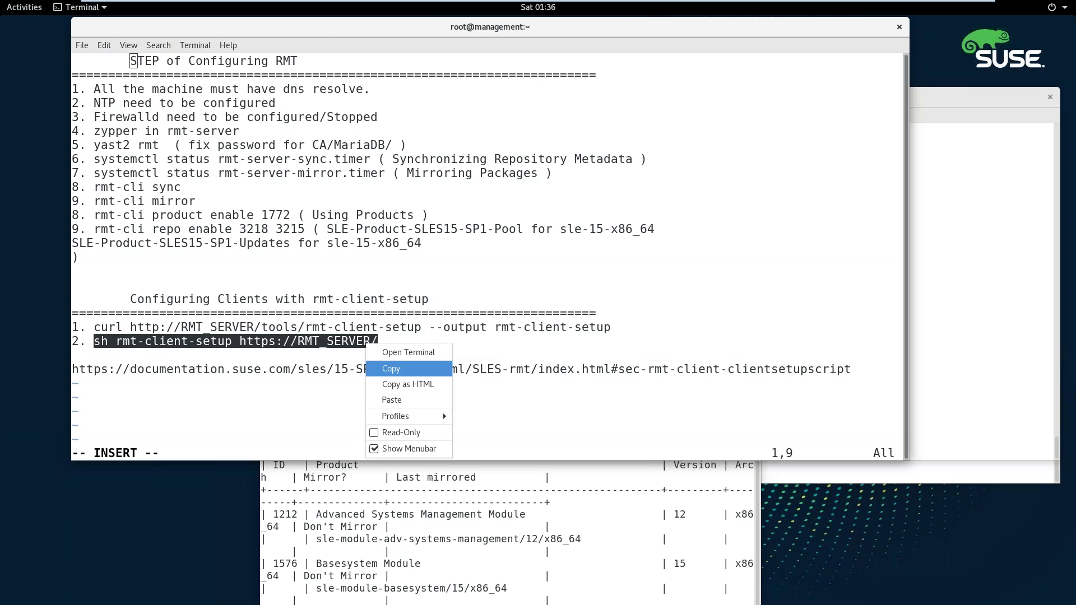
{"action": "left_click", "coordinate": [383, 369]}
{"action": "key", "text": "alt+Tab"}
{"action": "right_click", "coordinate": [563, 305]}
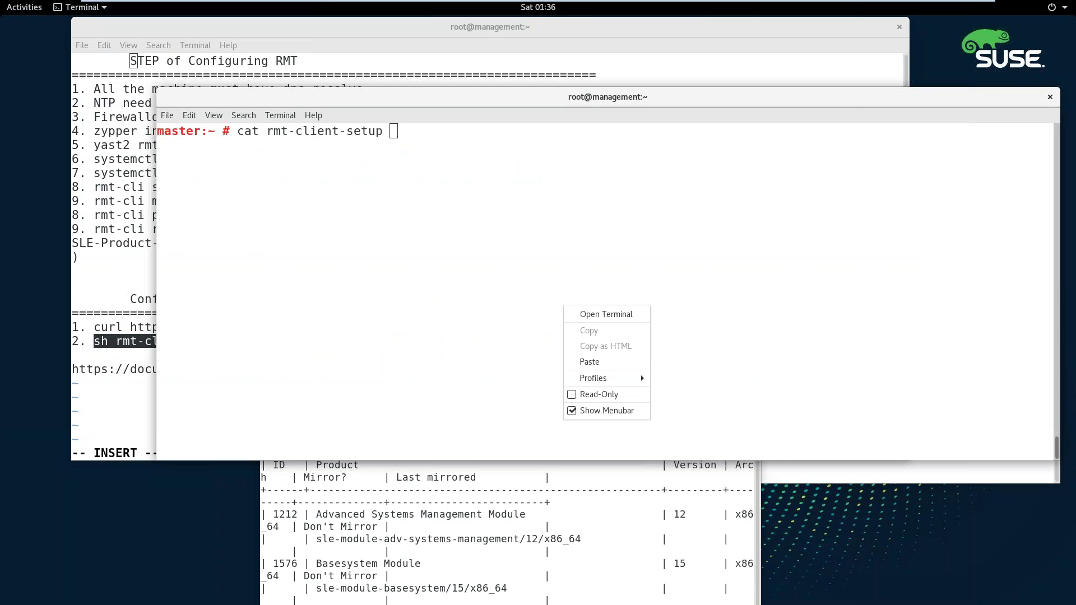
{"action": "key", "text": "Escape"}
{"action": "key", "text": "BackSpace"}
{"action": "key", "text": "BackSpace"}
{"action": "key", "text": "BackSpace"}
{"action": "key", "text": "BackSpace"}
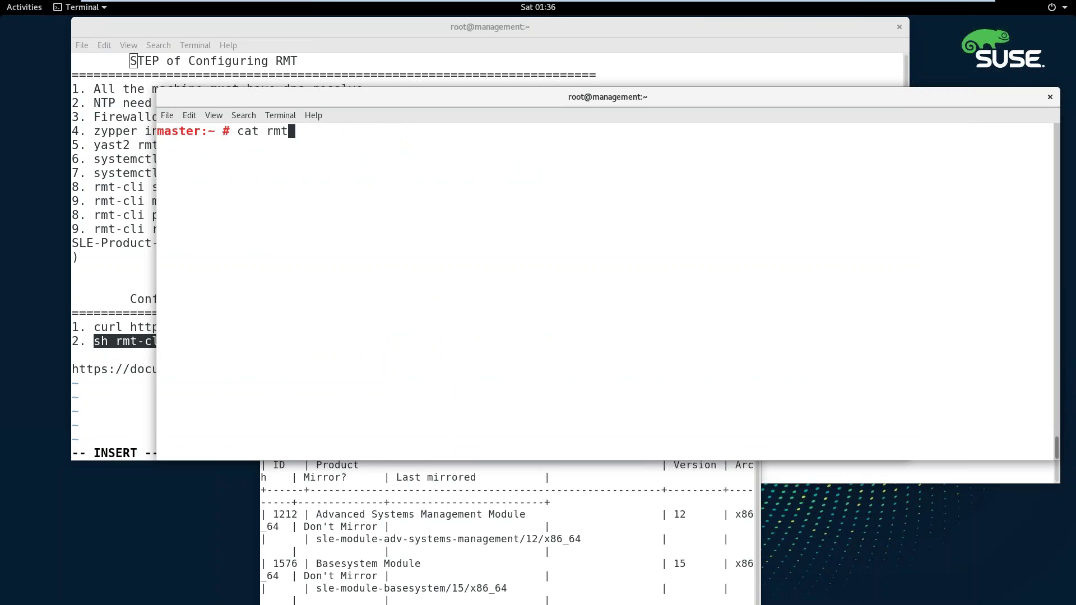
{"action": "key", "text": "BackSpace"}
{"action": "key", "text": "BackSpace"}
{"action": "key", "text": "BackSpace"}
{"action": "key", "text": "ctrl+shift+v"}
{"action": "key", "text": "BackSpace"}
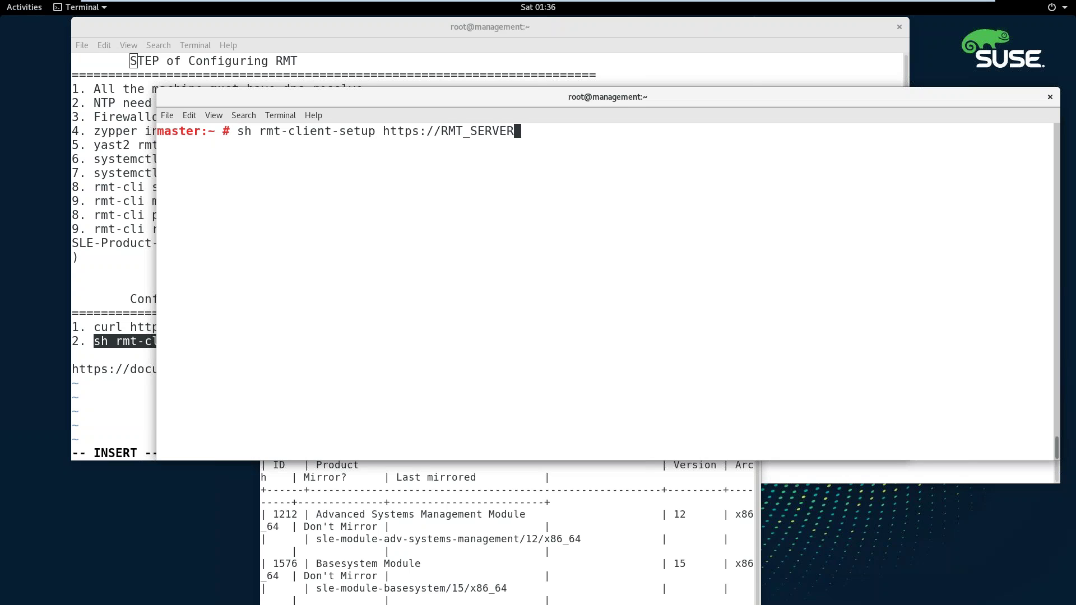
{"action": "key", "text": "BackSpace"}
{"action": "key", "text": "BackSpace"}
{"action": "key", "text": "BackSpace"}
{"action": "key", "text": "BackSpace"}
{"action": "key", "text": "BackSpace"}
{"action": "key", "text": "BackSpace"}
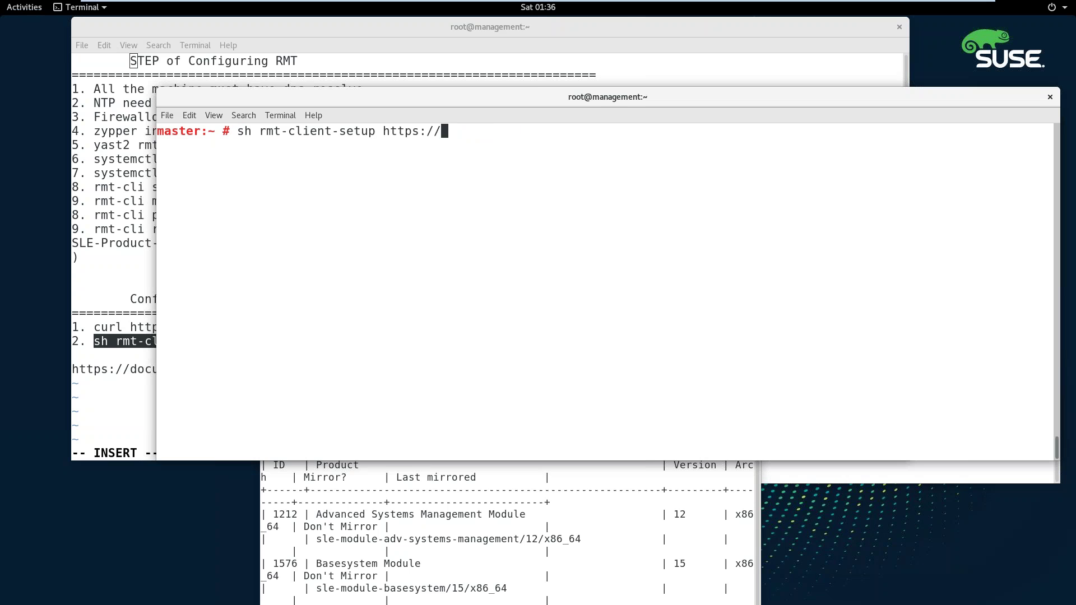
{"action": "type", "text": "managem"}
{"action": "type", "text": "ent.example"}
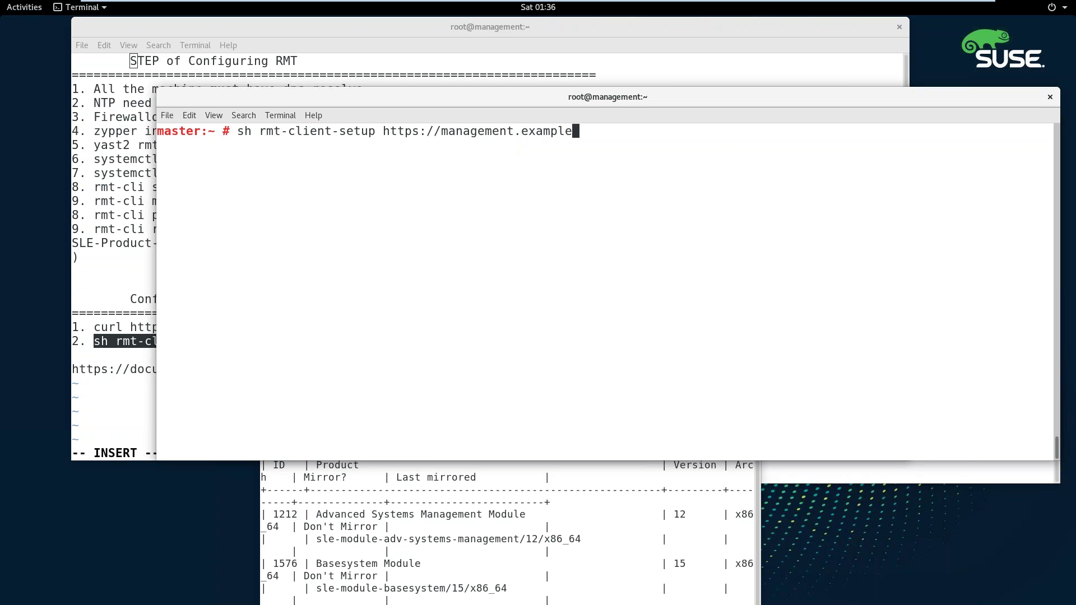
{"action": "type", "text": ".com"}
Step: Run the client setup, accepting the server certificate and confirming registration now
{"action": "key", "text": "Return"}
{"action": "type", "text": "y"}
{"action": "key", "text": "Return"}
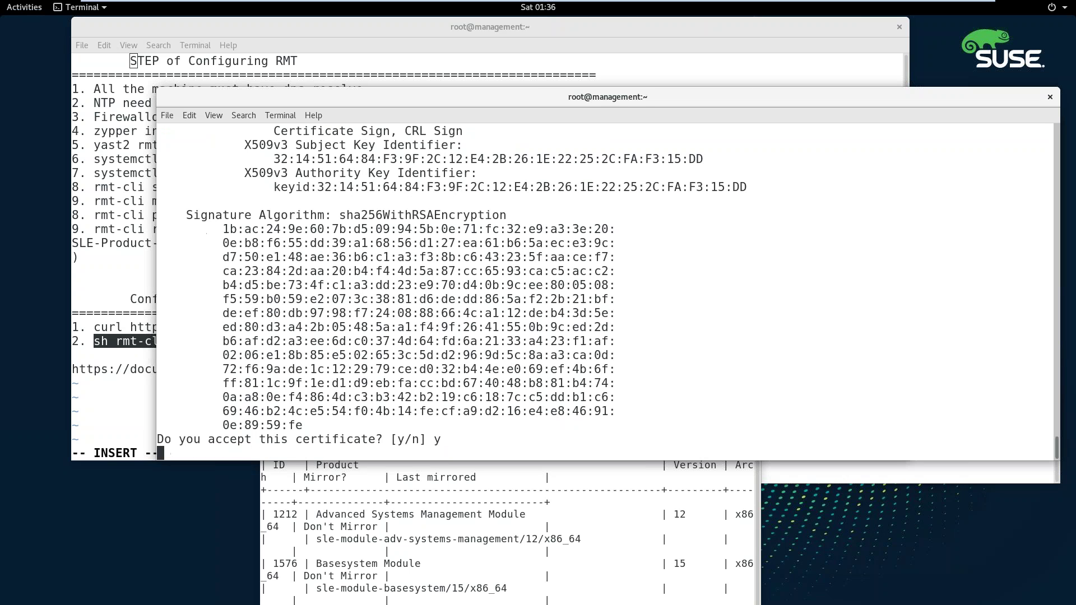
{"action": "type", "text": "y"}
{"action": "key", "text": "Return"}
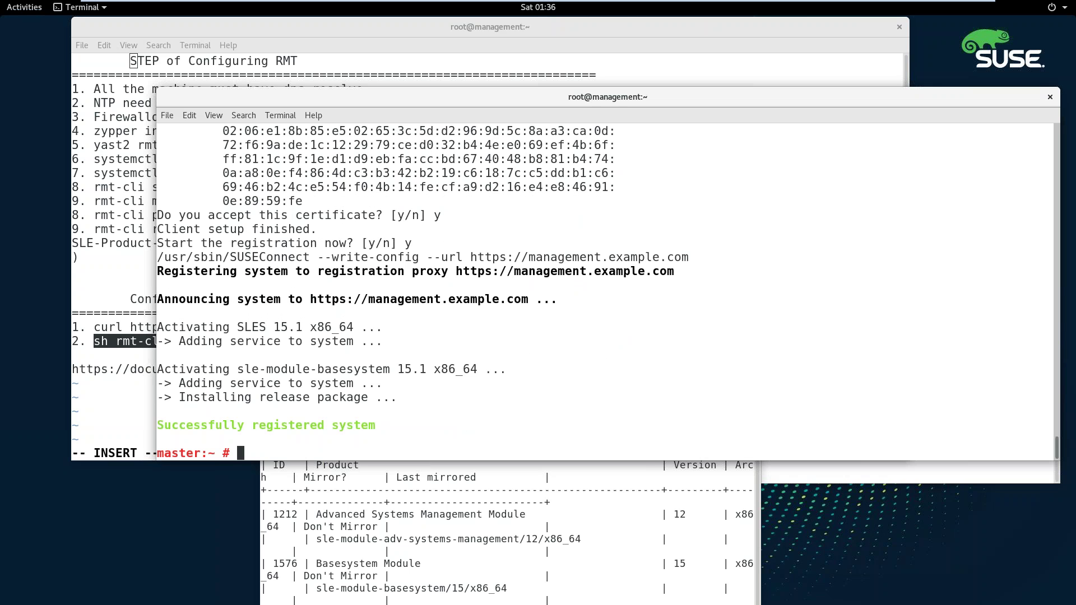
{"action": "mouse_move", "coordinate": [607, 97]}
{"action": "left_mouse_down"}
{"action": "mouse_move", "coordinate": [975, 397]}
{"action": "mouse_move", "coordinate": [883, 413]}
{"action": "left_mouse_up"}
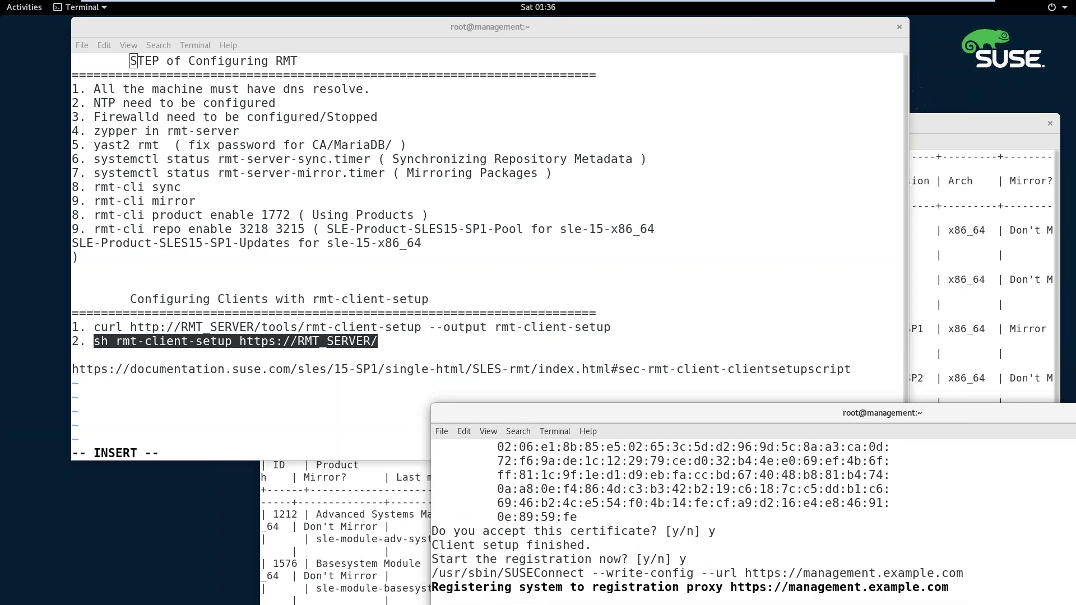
Step: Nudge the master terminal aside, bring the setup notes forward, and exit VMware full-screen view
{"action": "left_click_drag", "start_coordinate": [884, 413], "coordinate": [843, 414]}
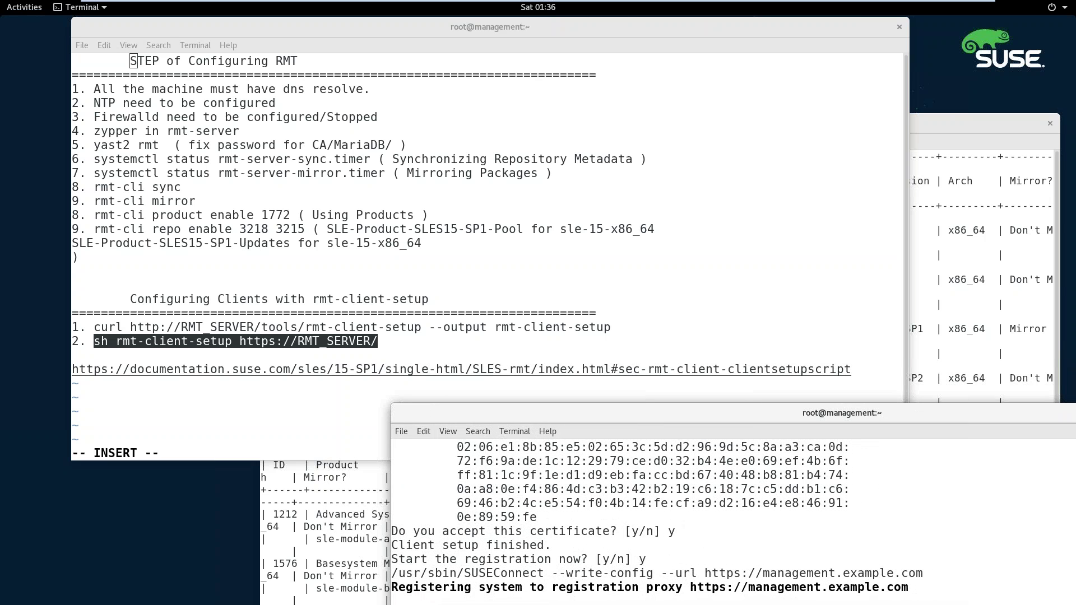
{"action": "left_click", "coordinate": [252, 396]}
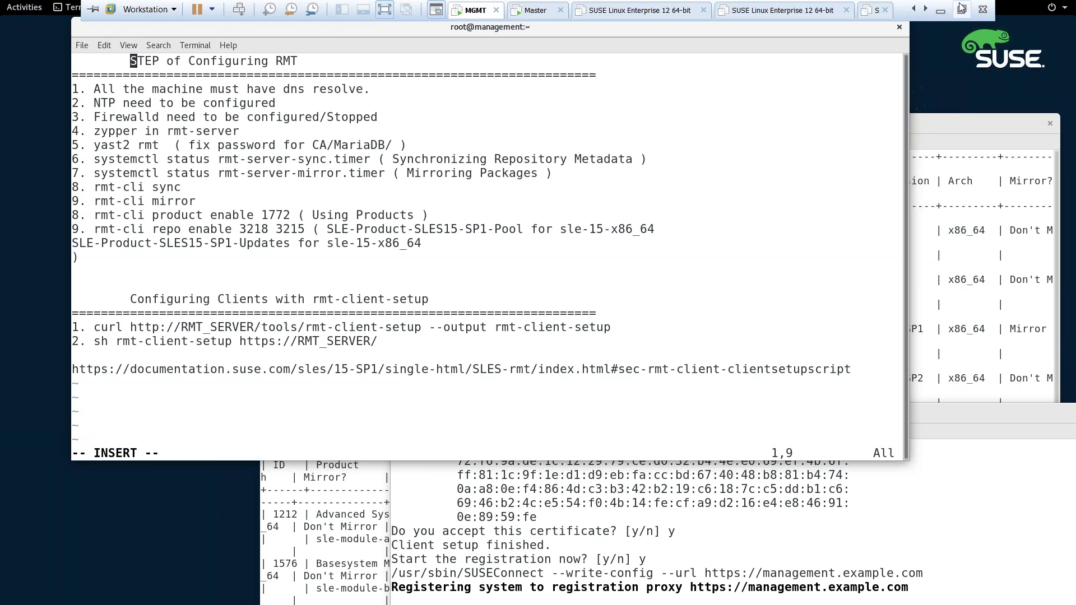
{"action": "left_click", "coordinate": [962, 11]}
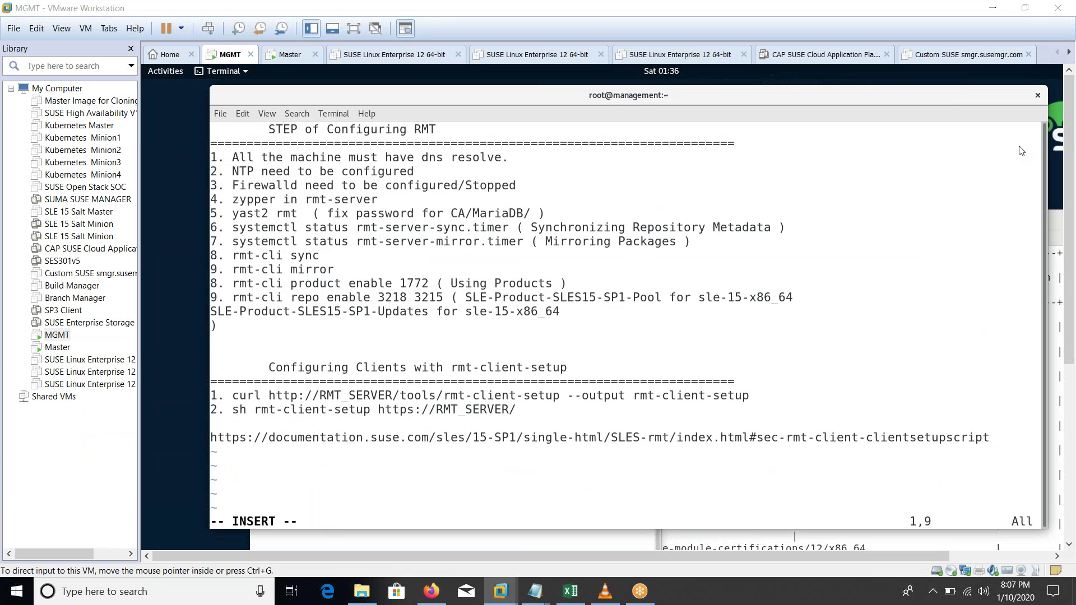